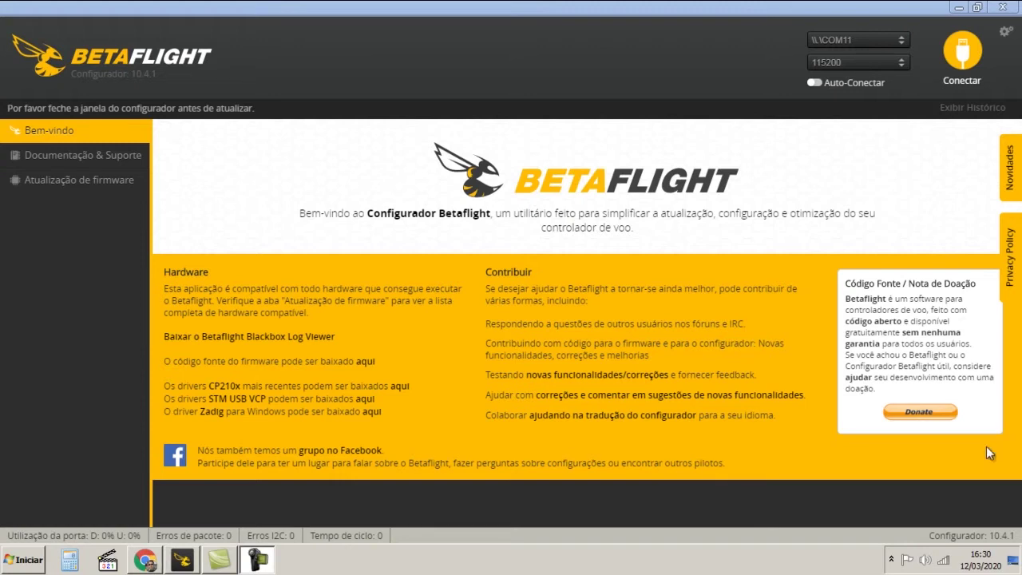
Step: In the browser, set the currency on Betaflight's PayPal donation page to BRL, and close the page without donating
{"action": "left_click", "coordinate": [148, 558]}
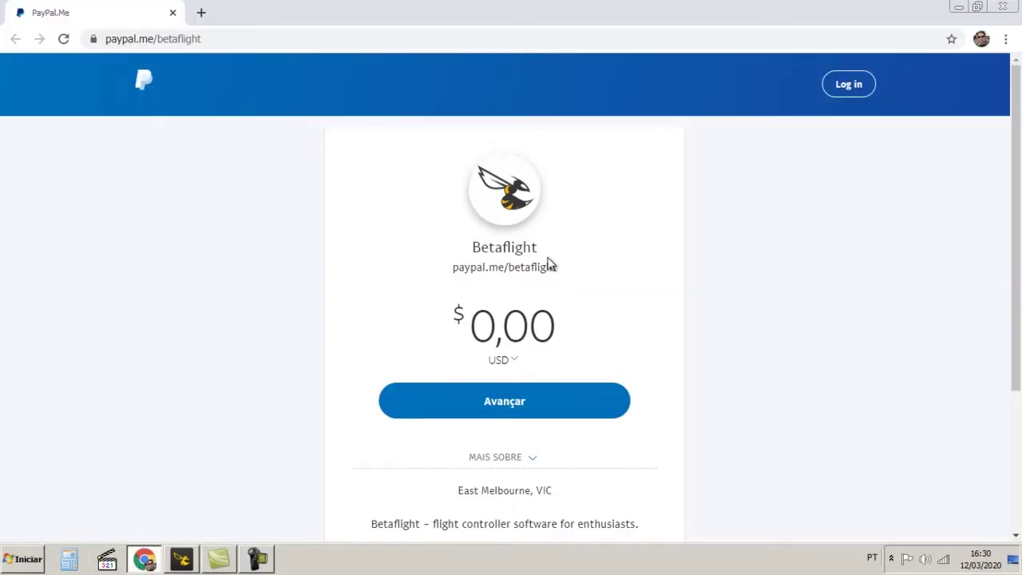
{"action": "left_click", "coordinate": [499, 360]}
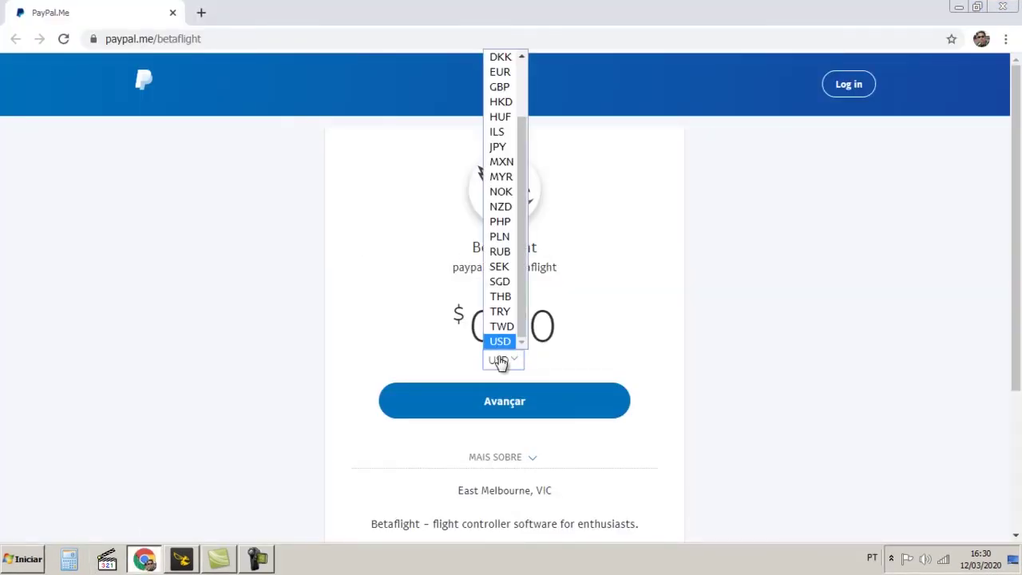
{"action": "scroll", "coordinate": [528, 202], "scroll_direction": "up", "scroll_amount": 2}
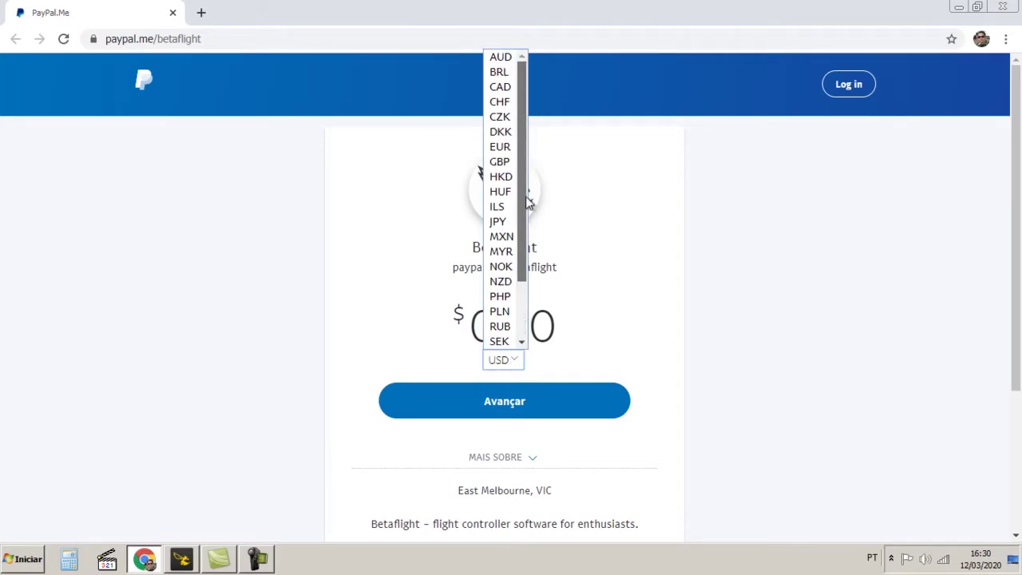
{"action": "left_click", "coordinate": [773, 250]}
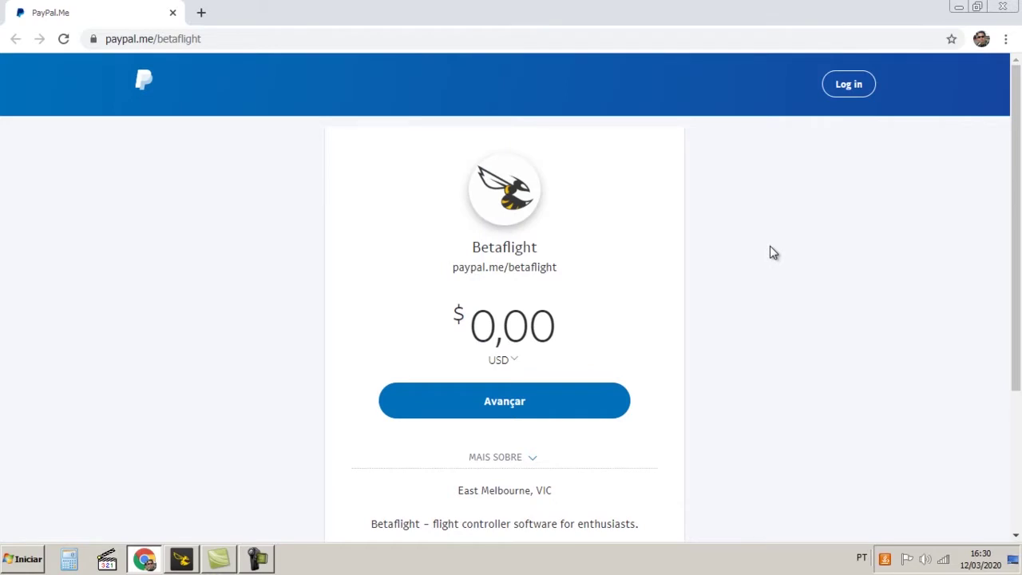
{"action": "left_click", "coordinate": [503, 360]}
{"action": "scroll", "coordinate": [502, 96], "scroll_direction": "up", "scroll_amount": 2}
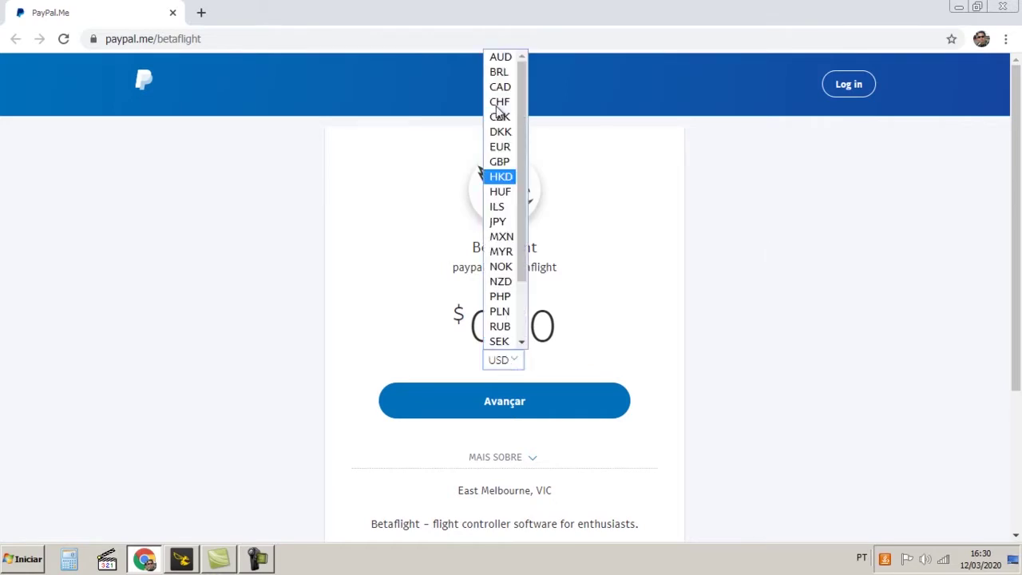
{"action": "left_click", "coordinate": [499, 72]}
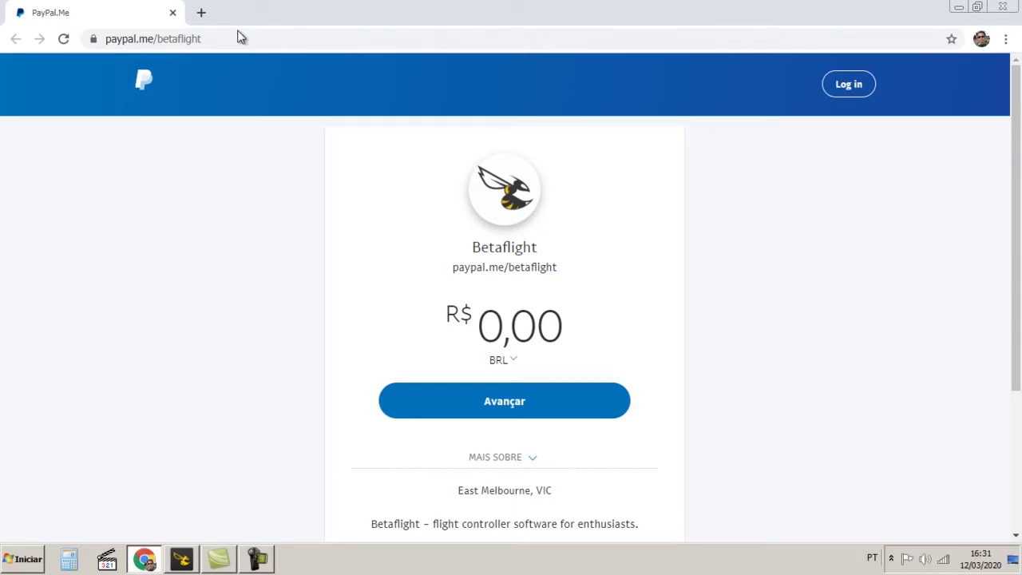
{"action": "left_click", "coordinate": [172, 13]}
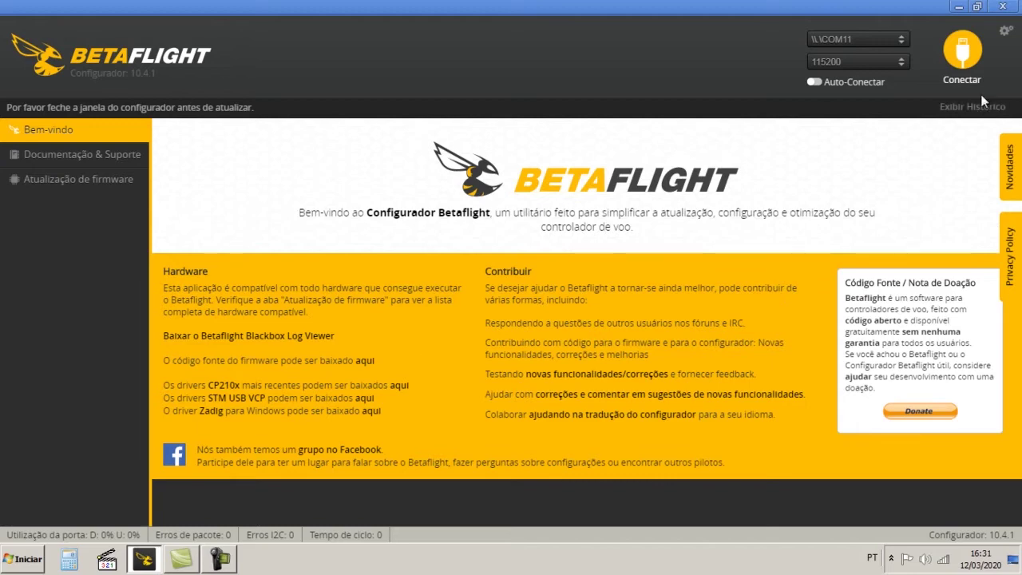
Step: Connect to the flight controller on COM11 at 115200 baud and look over the Opções page with its 3D model
{"action": "left_click", "coordinate": [965, 68]}
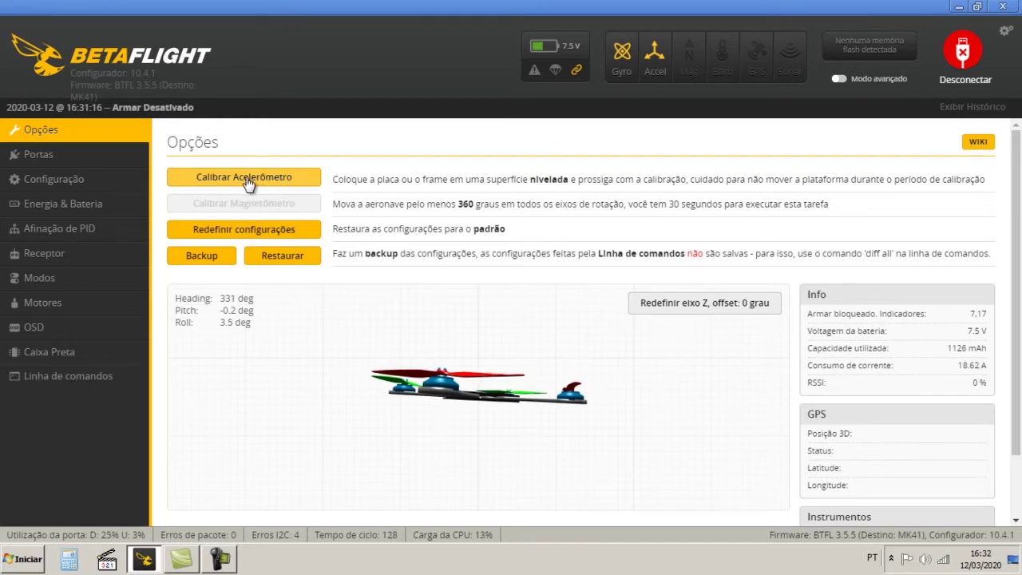
{"action": "scroll", "coordinate": [388, 363], "scroll_direction": "down", "scroll_amount": 1}
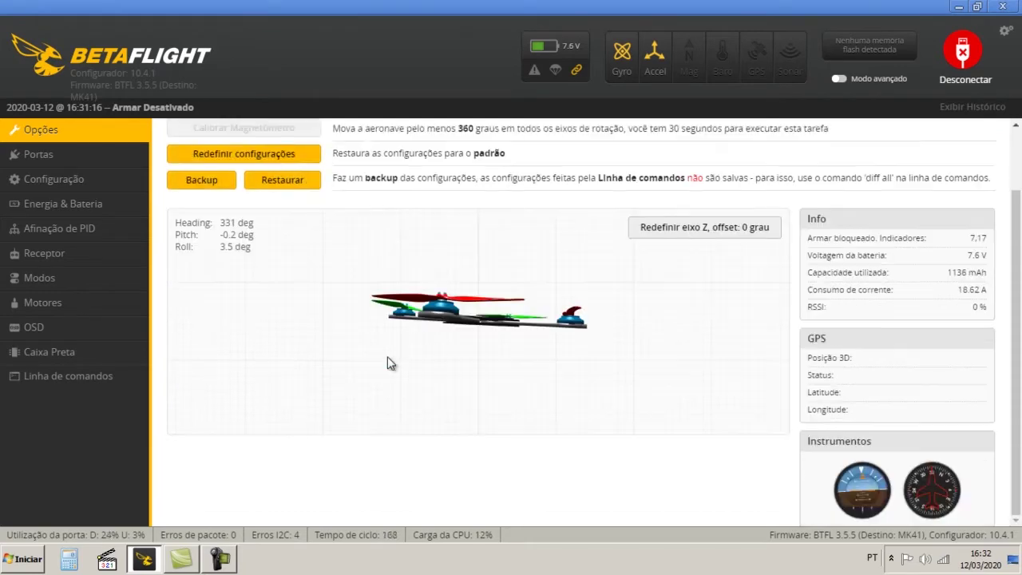
{"action": "scroll", "coordinate": [387, 364], "scroll_direction": "up", "scroll_amount": 1}
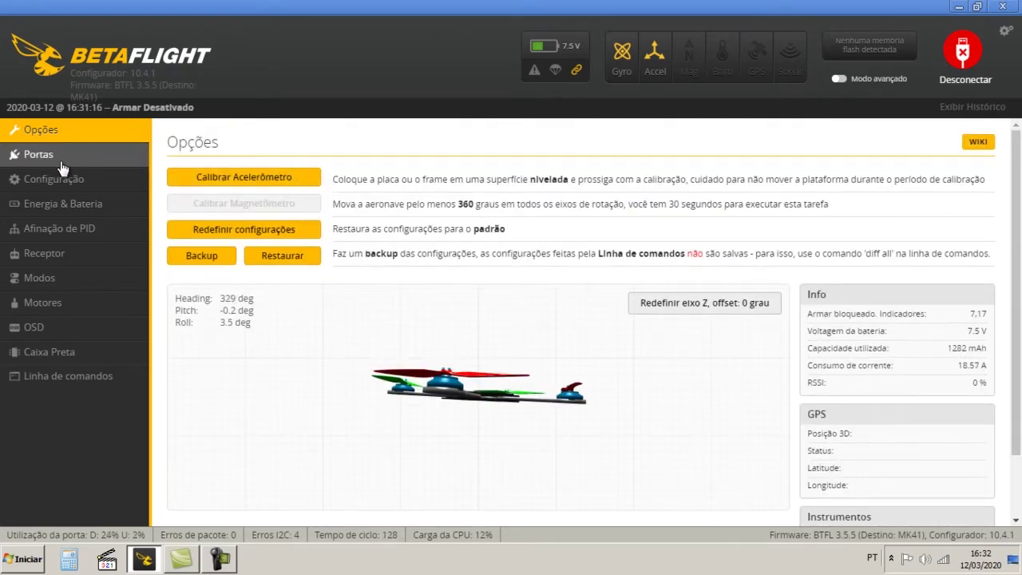
Step: Examine the serial port assignments on the Portas page, especially the Serial Rx setting of UART1
{"action": "left_click", "coordinate": [61, 162]}
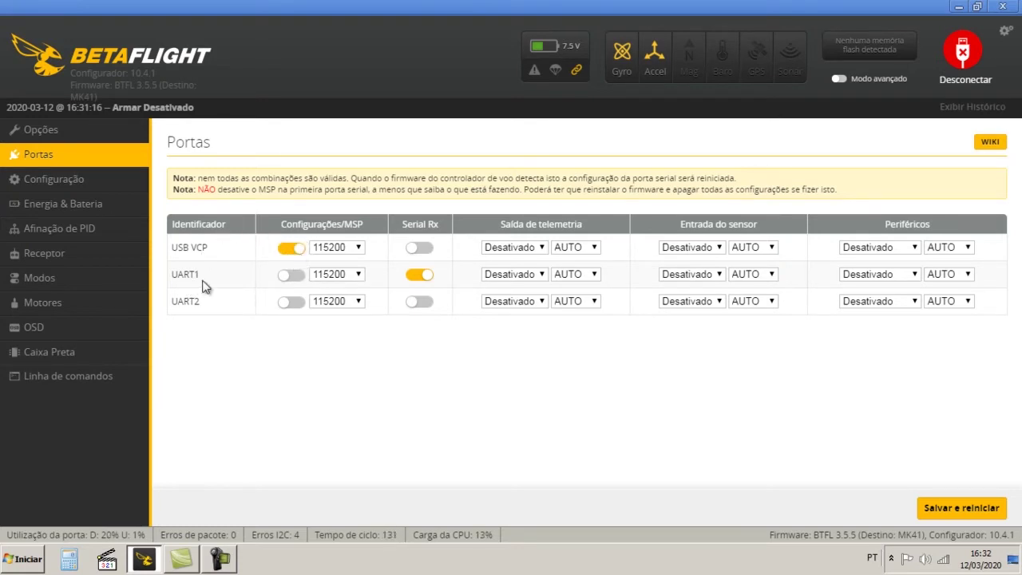
{"action": "left_click", "coordinate": [428, 284]}
{"action": "left_click", "coordinate": [428, 284]}
Step: Examine the Configuração settings down to the Receptor section and view the available receiver modes
{"action": "left_click", "coordinate": [67, 176]}
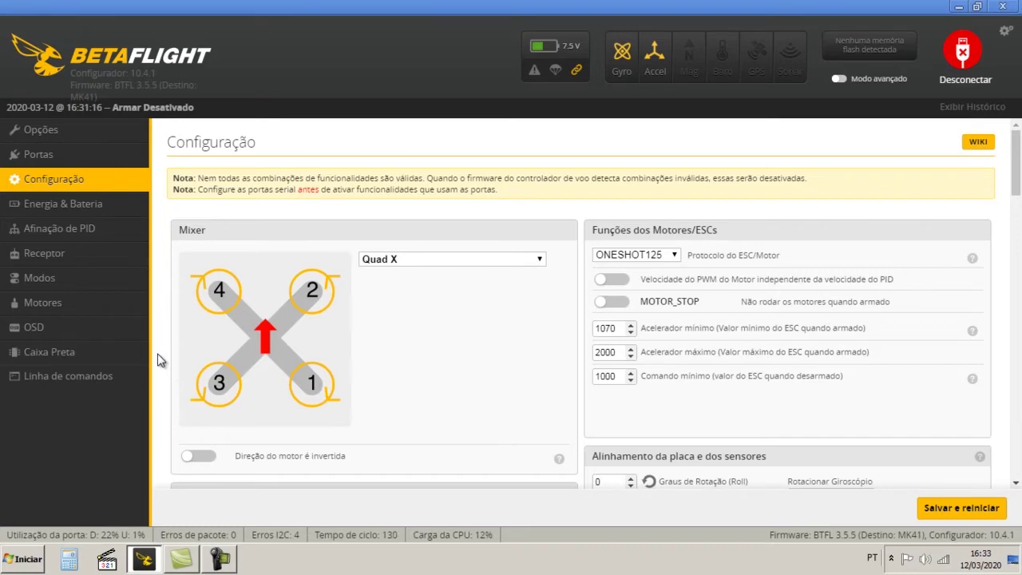
{"action": "scroll", "coordinate": [158, 361], "scroll_direction": "down", "scroll_amount": 6}
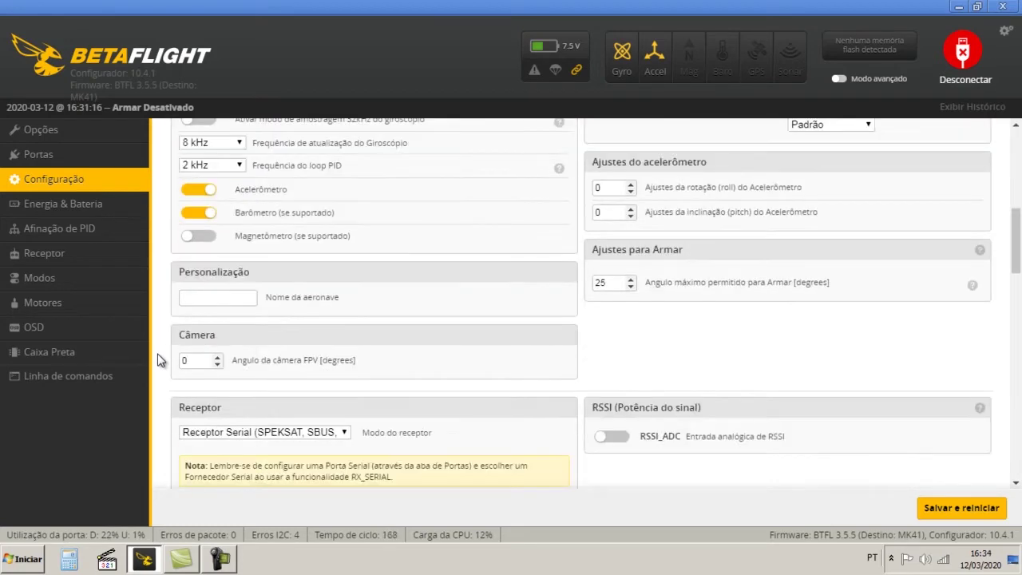
{"action": "scroll", "coordinate": [157, 360], "scroll_direction": "down", "scroll_amount": 1}
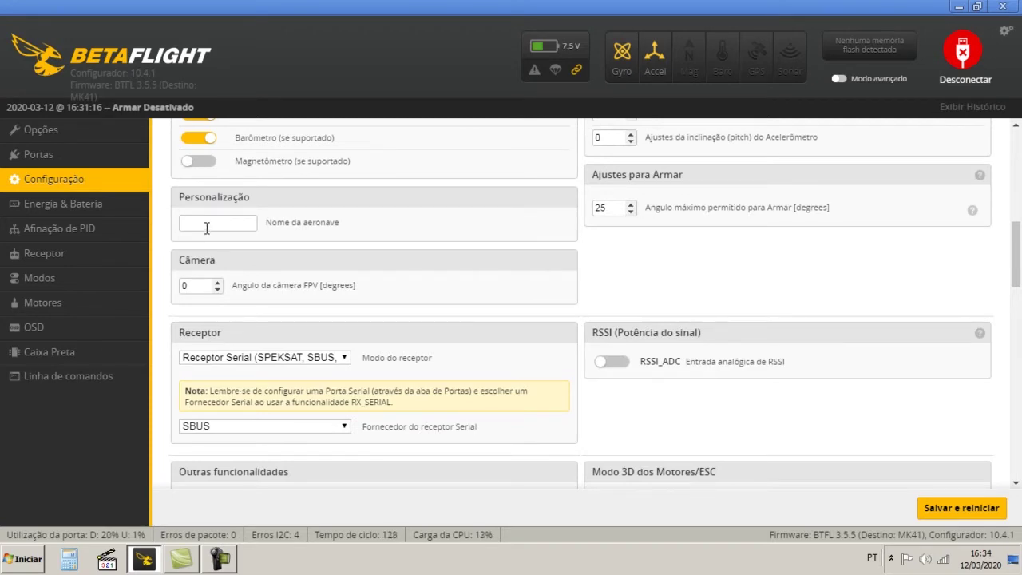
{"action": "scroll", "coordinate": [166, 255], "scroll_direction": "down", "scroll_amount": 1}
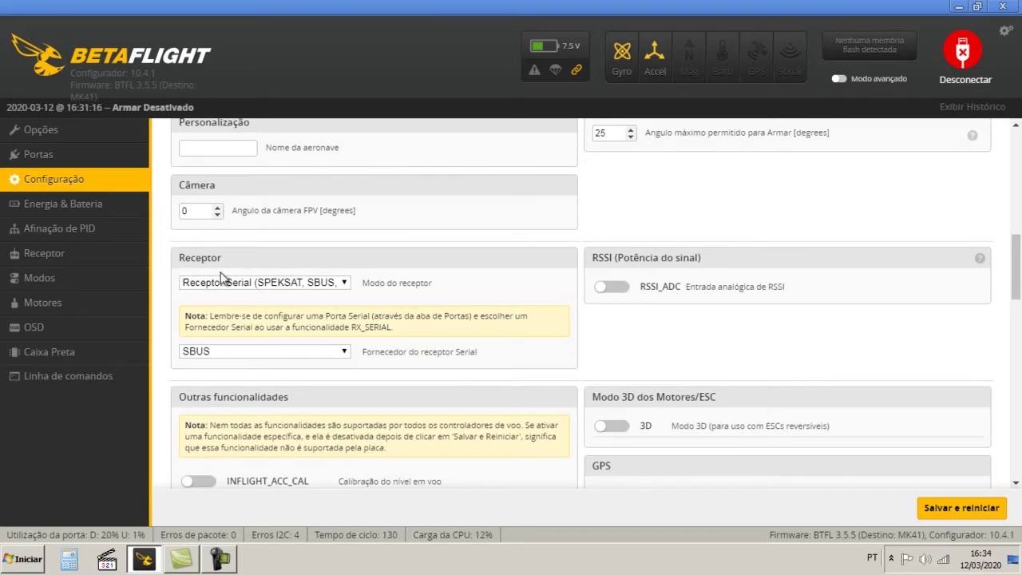
{"action": "left_click", "coordinate": [293, 283]}
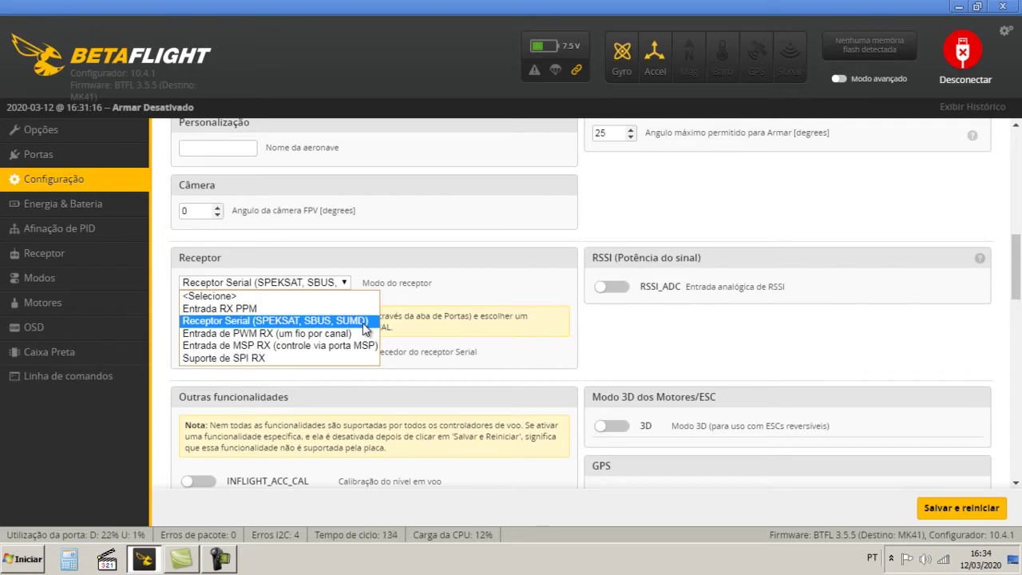
{"action": "left_click", "coordinate": [494, 272]}
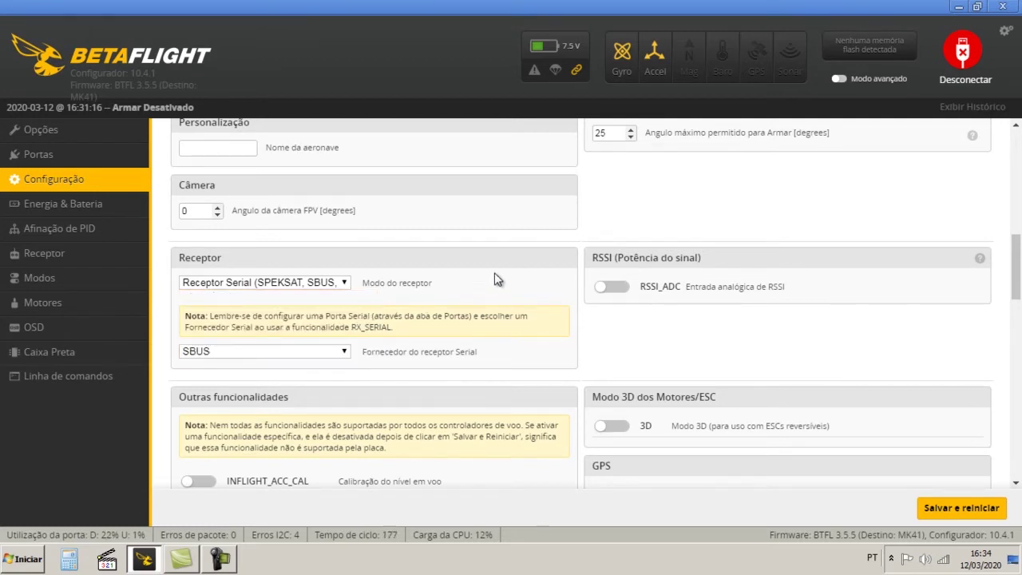
Step: Try IBUS as the serial receiver provider, and set it back to SBUS
{"action": "left_click", "coordinate": [265, 351]}
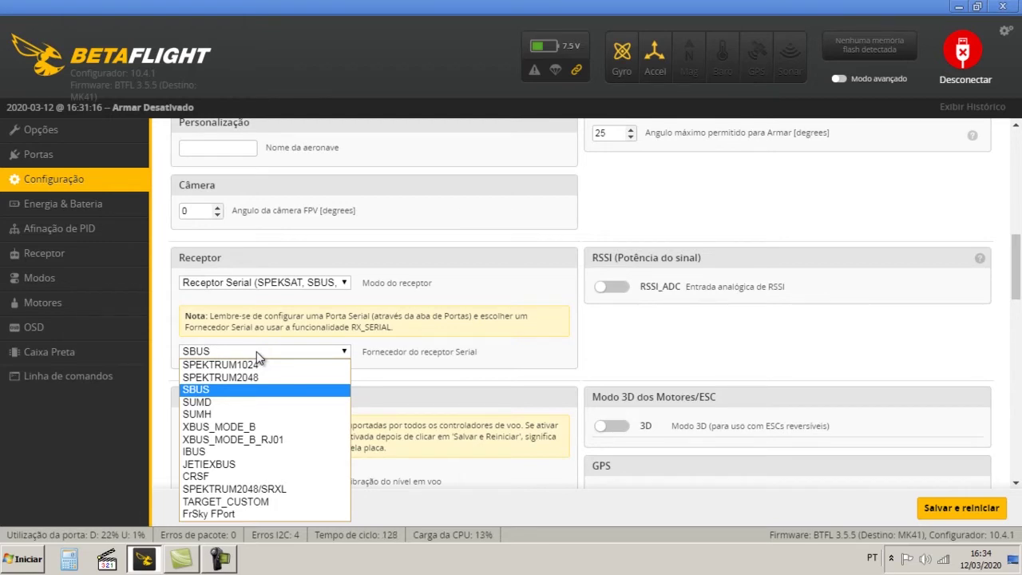
{"action": "left_click", "coordinate": [230, 452]}
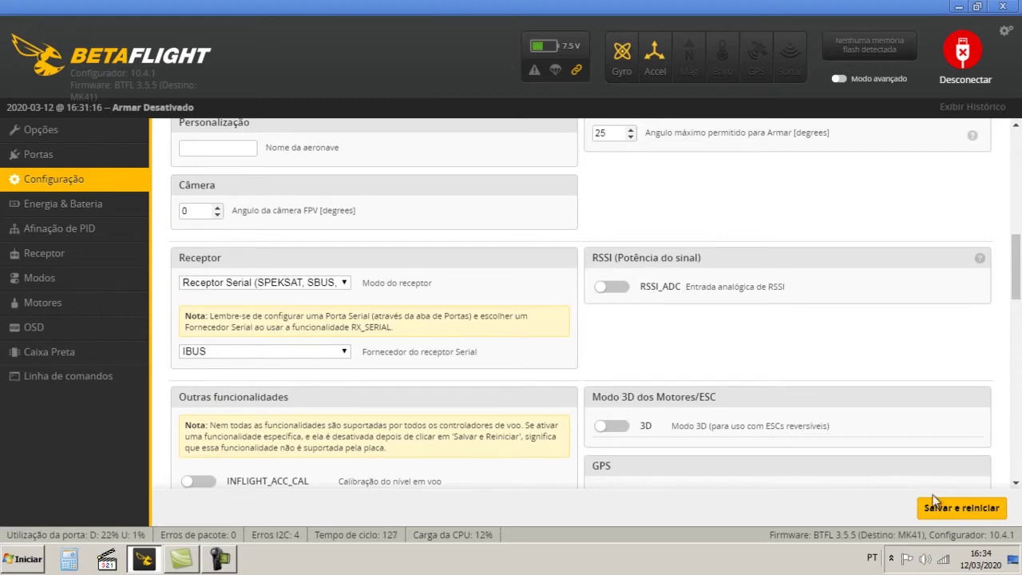
{"action": "left_click", "coordinate": [278, 352]}
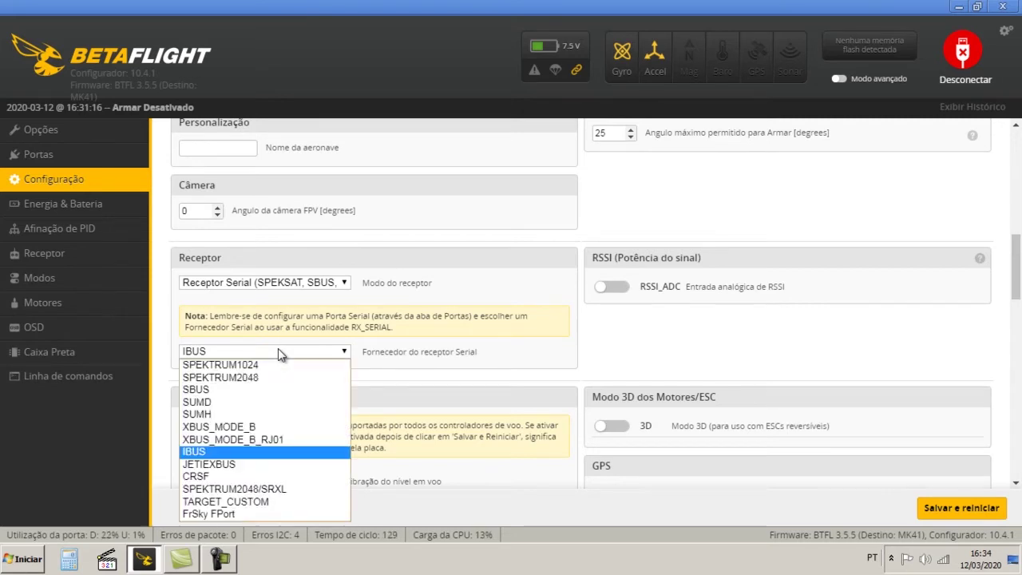
{"action": "left_click", "coordinate": [266, 392]}
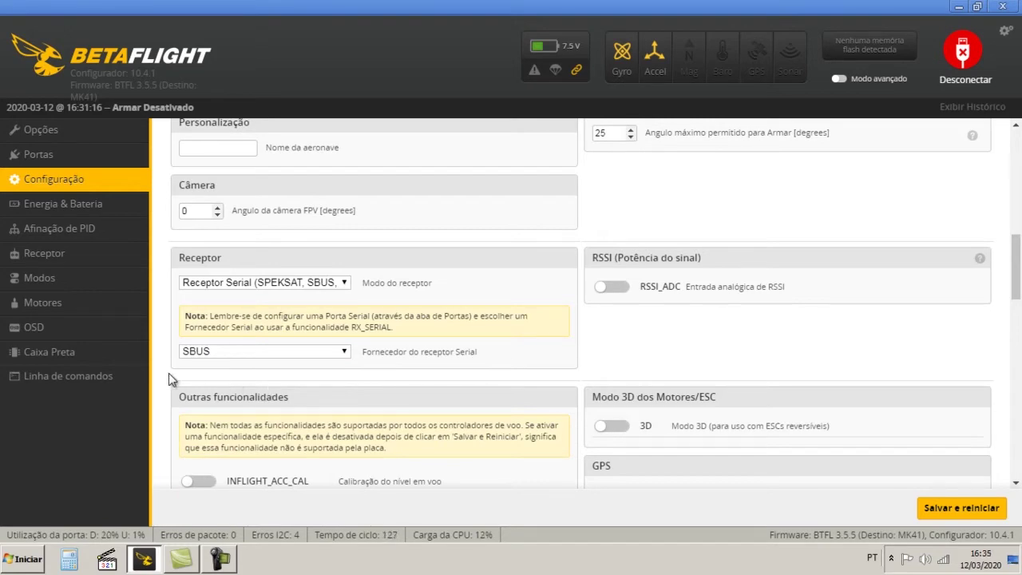
Step: Examine the remaining Configuração sections, including other features, beeper settings and the motor mixer diagram
{"action": "scroll", "coordinate": [169, 373], "scroll_direction": "down", "scroll_amount": 5}
{"action": "scroll", "coordinate": [168, 373], "scroll_direction": "down", "scroll_amount": 2}
{"action": "scroll", "coordinate": [169, 373], "scroll_direction": "up", "scroll_amount": 4}
{"action": "scroll", "coordinate": [169, 373], "scroll_direction": "down", "scroll_amount": 8}
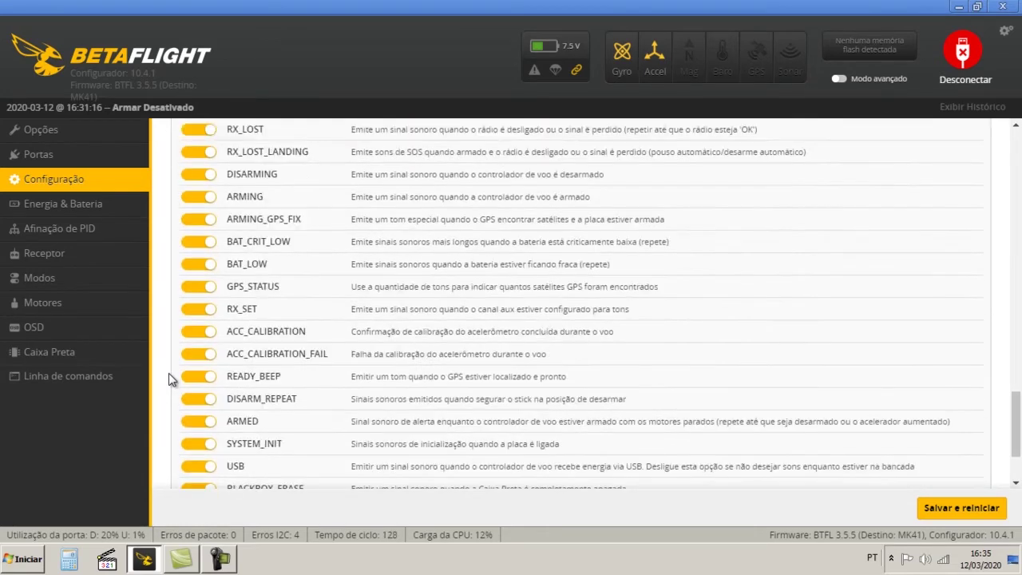
{"action": "scroll", "coordinate": [168, 373], "scroll_direction": "down", "scroll_amount": 2}
{"action": "scroll", "coordinate": [169, 373], "scroll_direction": "up", "scroll_amount": 7}
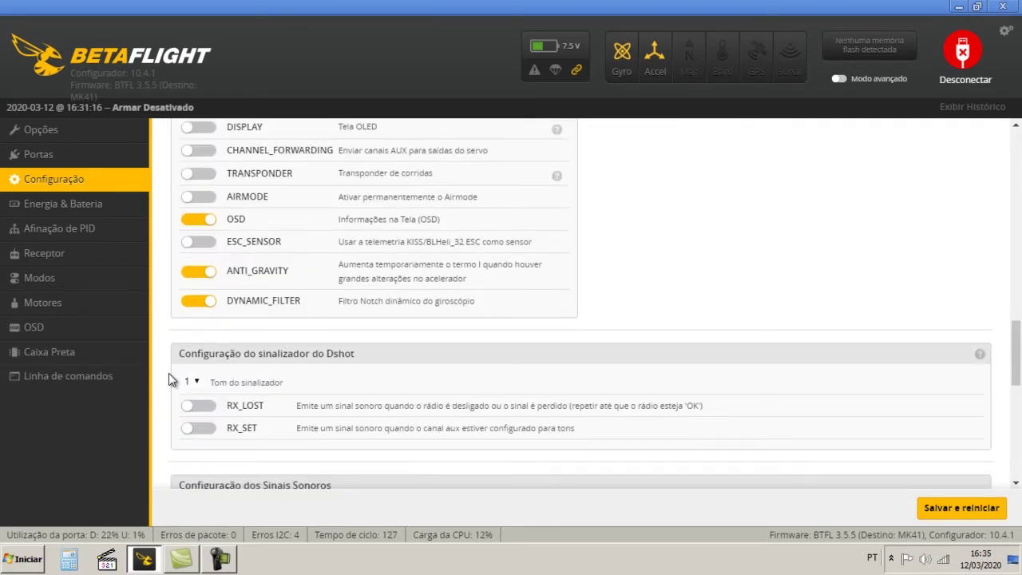
{"action": "scroll", "coordinate": [169, 373], "scroll_direction": "up", "scroll_amount": 15}
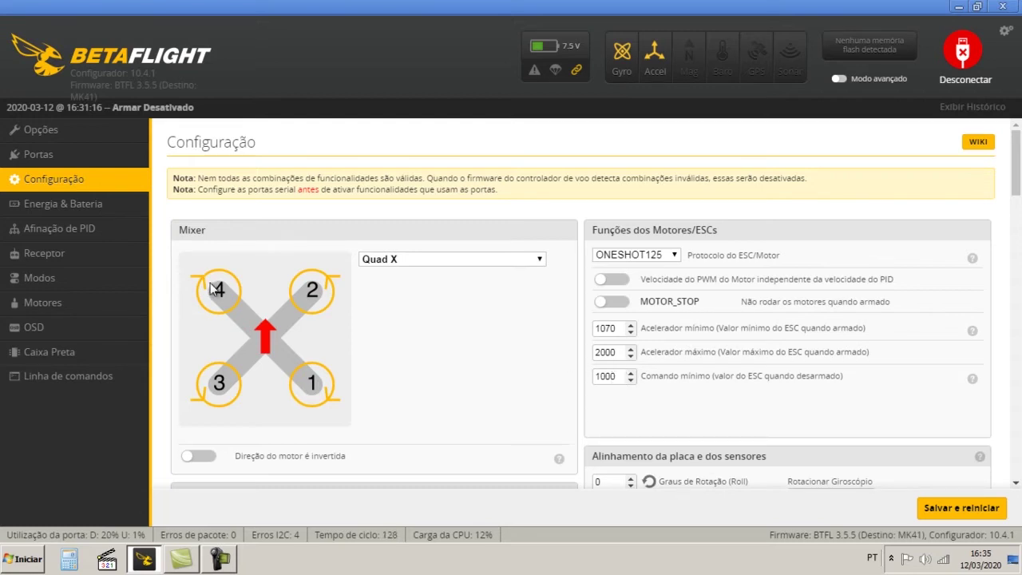
Step: Look over the PID tuning page and open the Receptor page
{"action": "left_click", "coordinate": [94, 234]}
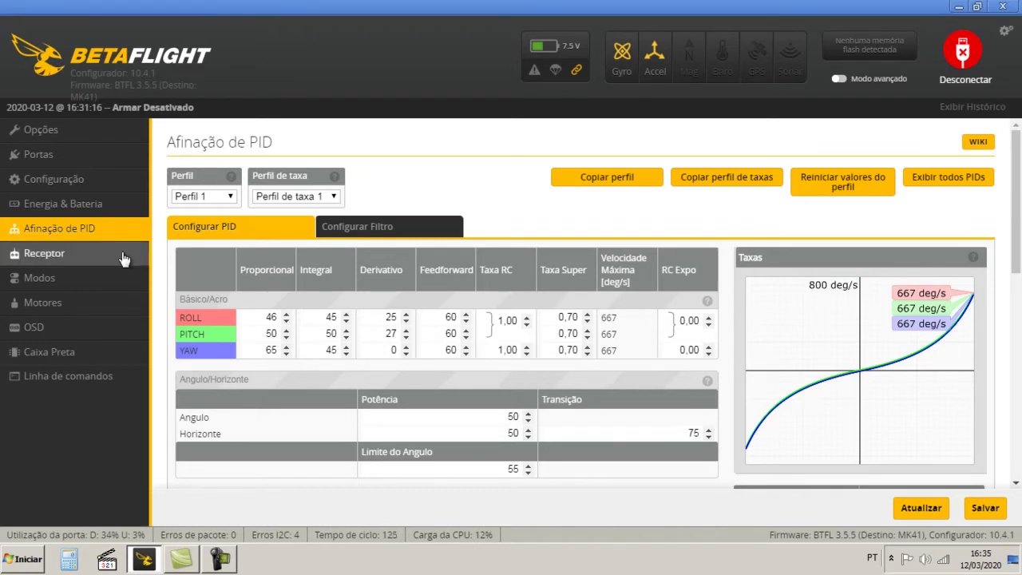
{"action": "left_click", "coordinate": [120, 254]}
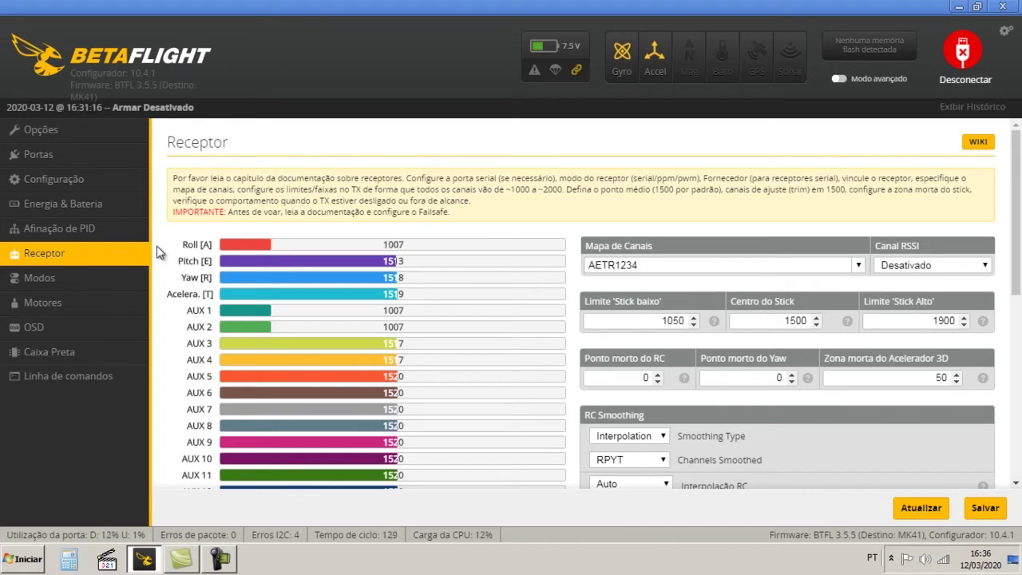
Step: Choose the FrSky / Futaba / Hitec channel map for the receiver
{"action": "left_click", "coordinate": [616, 264]}
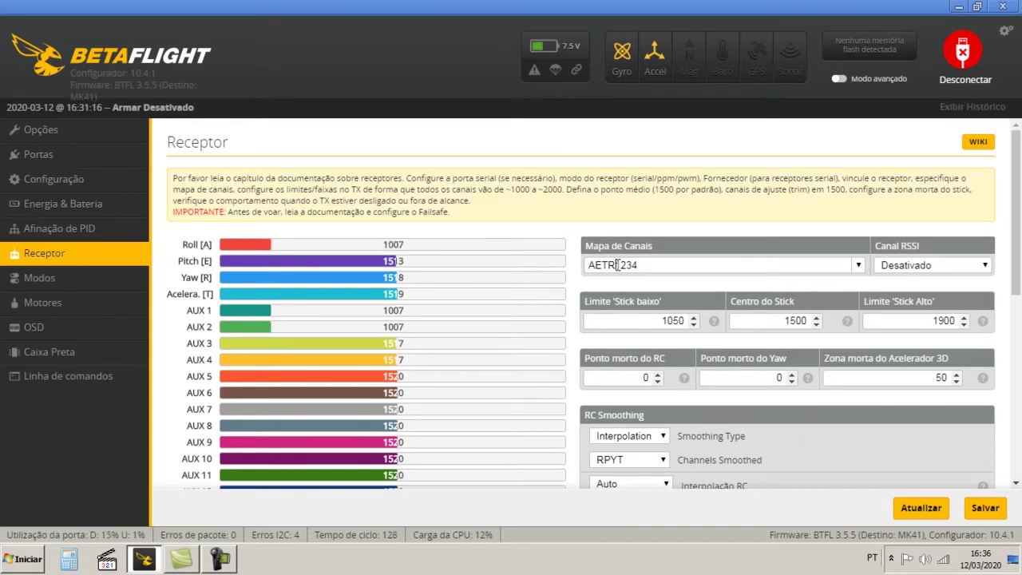
{"action": "left_click", "coordinate": [859, 265]}
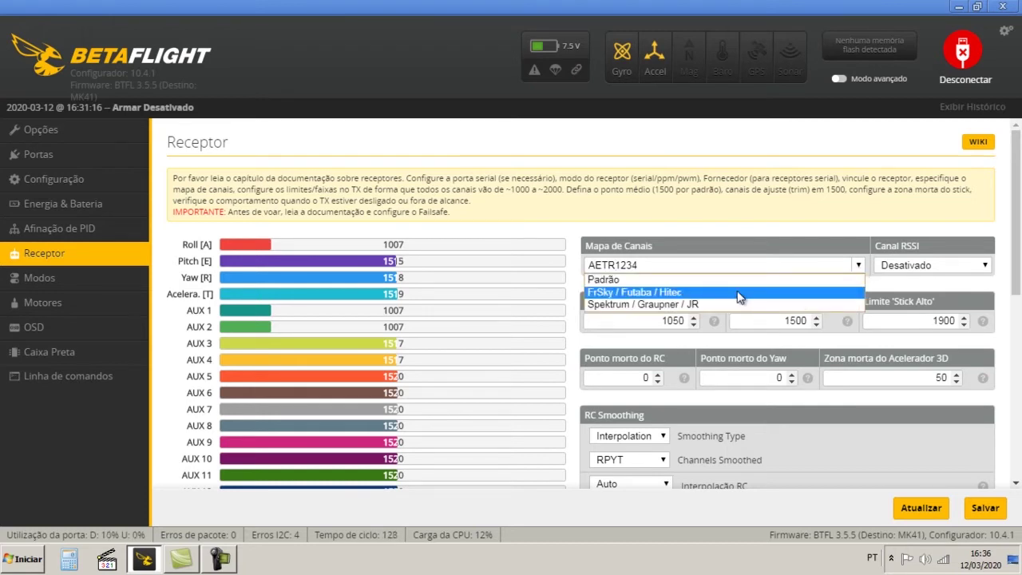
{"action": "left_click", "coordinate": [697, 293]}
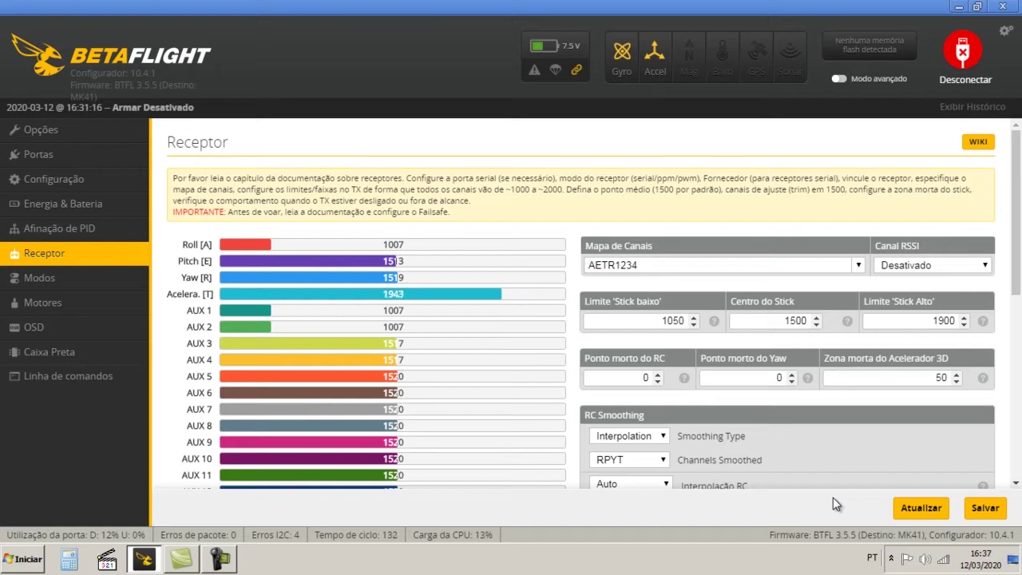
{"action": "left_click", "coordinate": [860, 267]}
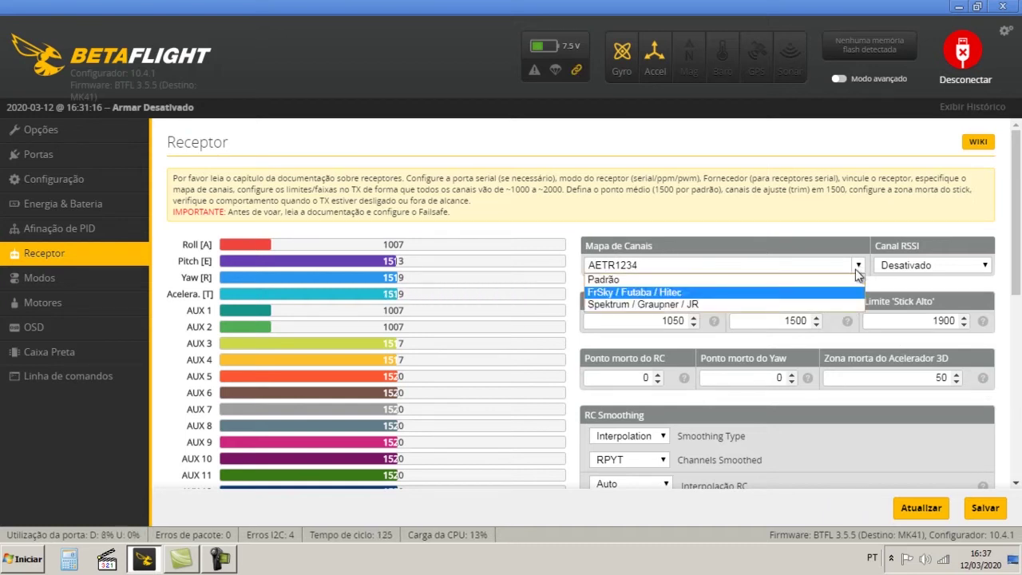
{"action": "left_click", "coordinate": [802, 295]}
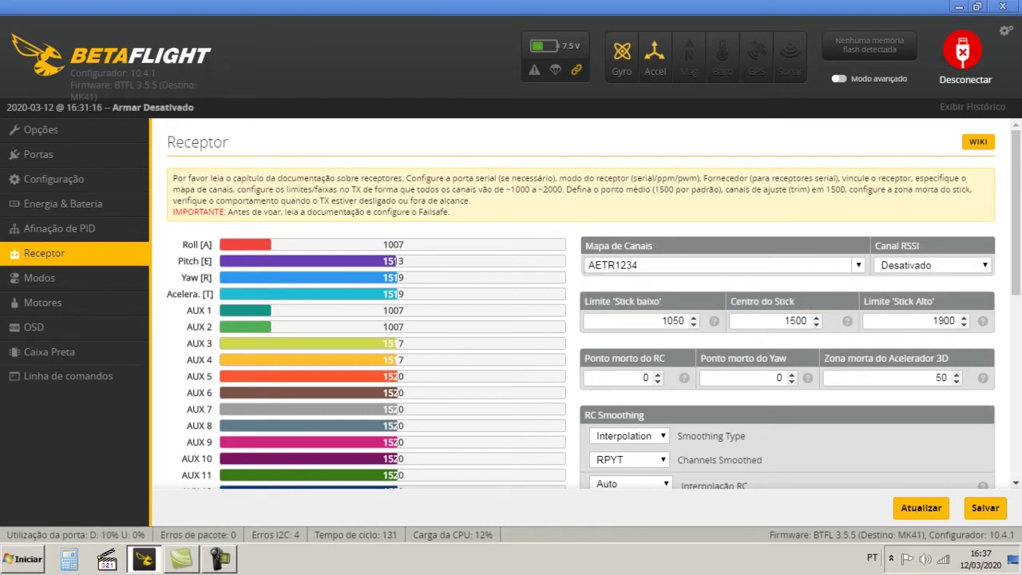
{"action": "left_click", "coordinate": [989, 508]}
Step: Set the receiver's channel map to TAER1234, save it, and check the channel bars and remaining receiver settings
{"action": "left_click", "coordinate": [857, 265]}
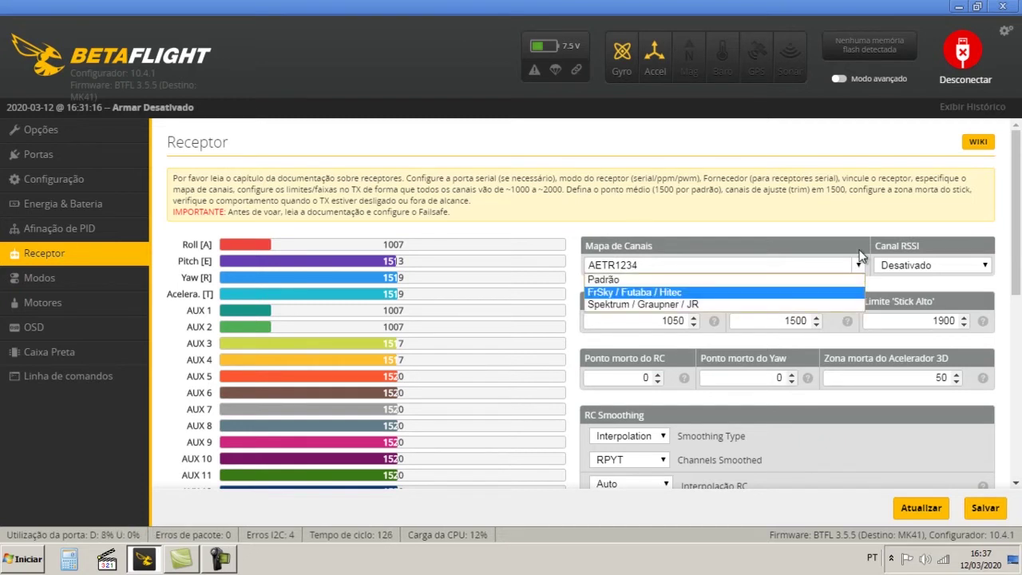
{"action": "left_click", "coordinate": [798, 293]}
{"action": "left_click", "coordinate": [991, 508]}
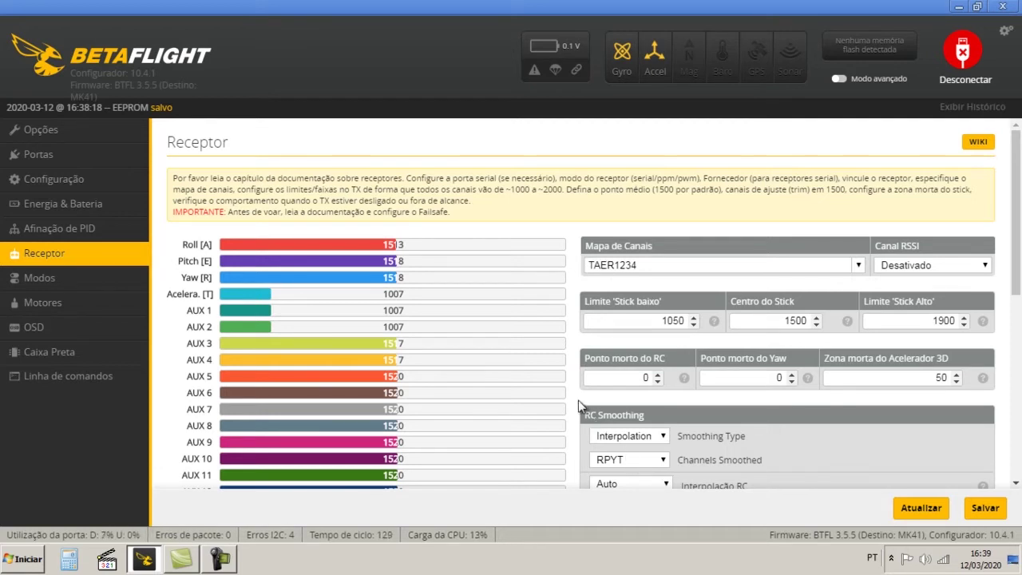
{"action": "scroll", "coordinate": [578, 404], "scroll_direction": "down", "scroll_amount": 1}
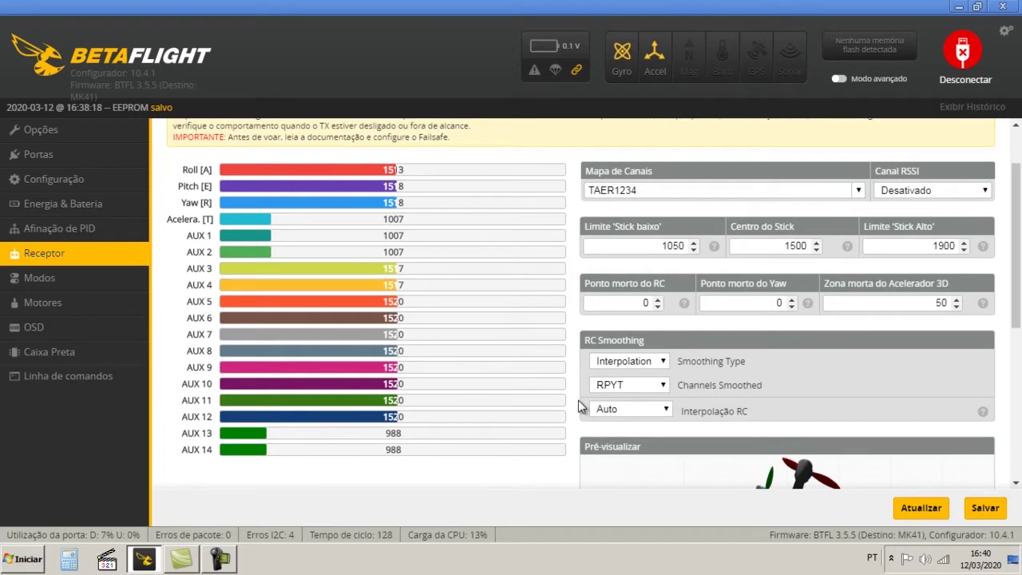
{"action": "scroll", "coordinate": [578, 403], "scroll_direction": "down", "scroll_amount": 5}
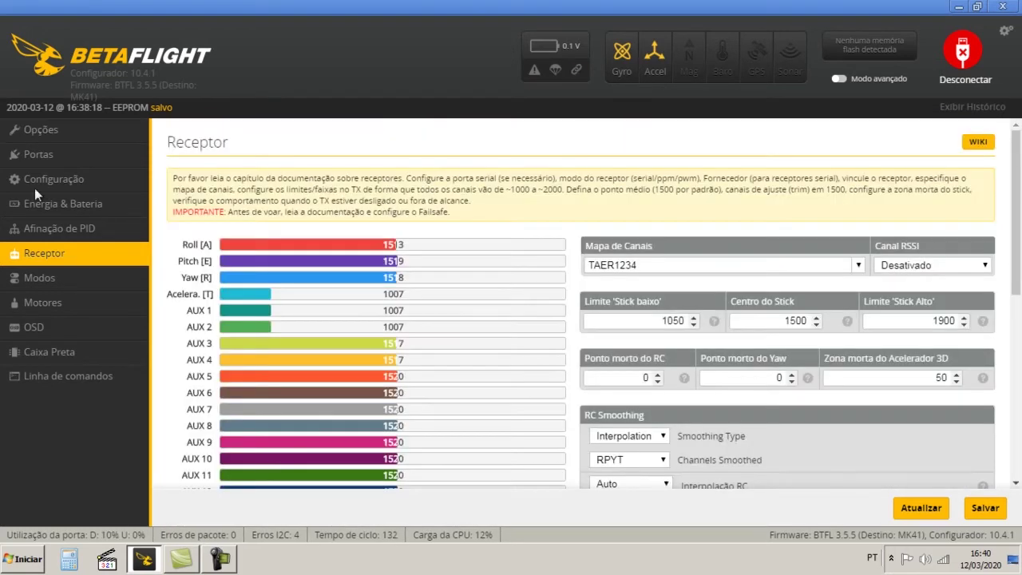
Step: On the Modos page, add an ARM range on AUX 1 covering 1325 to 1725
{"action": "left_click", "coordinate": [40, 278]}
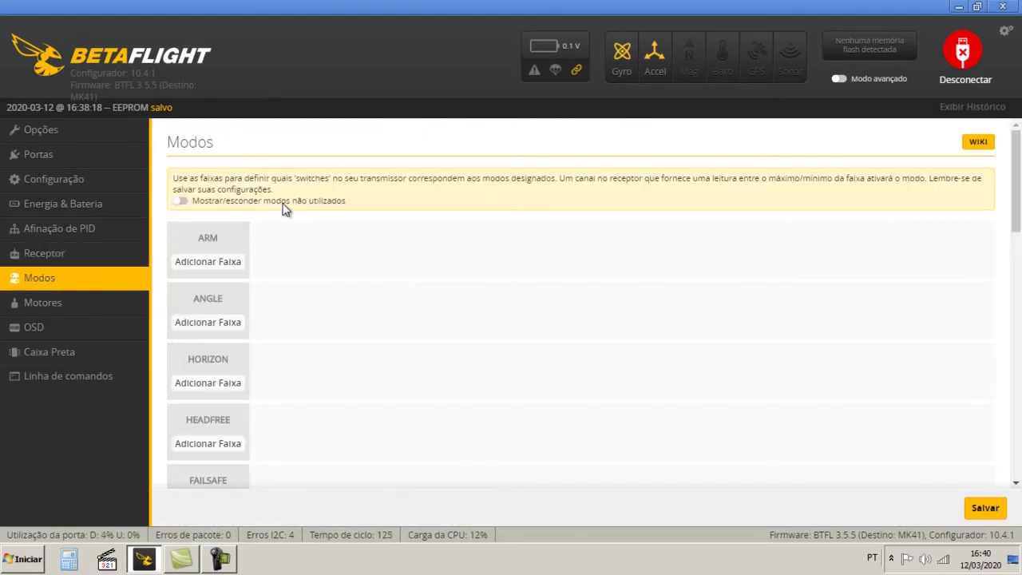
{"action": "left_click", "coordinate": [208, 270]}
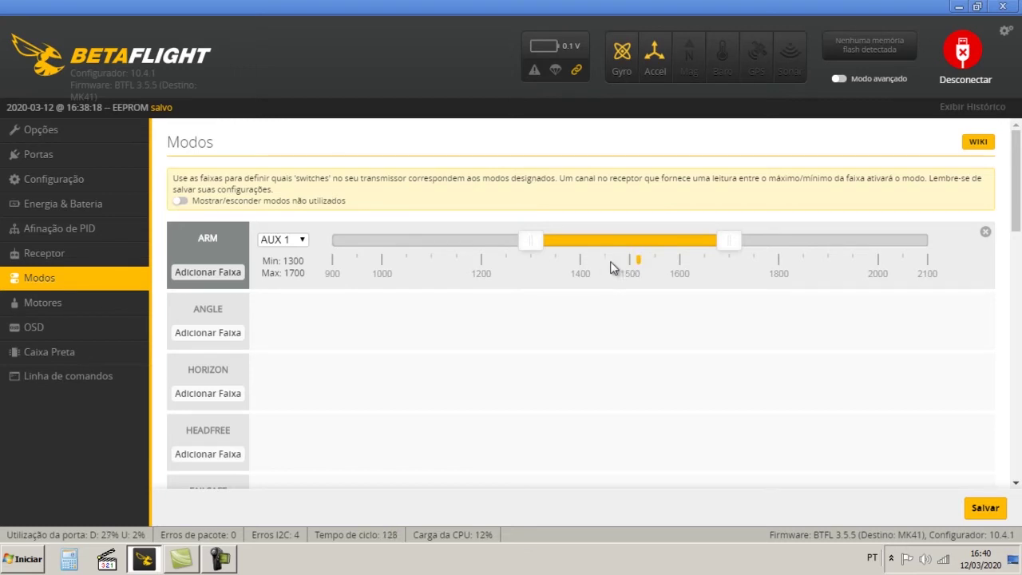
{"action": "left_click_drag", "start_coordinate": [627, 244], "coordinate": [456, 238]}
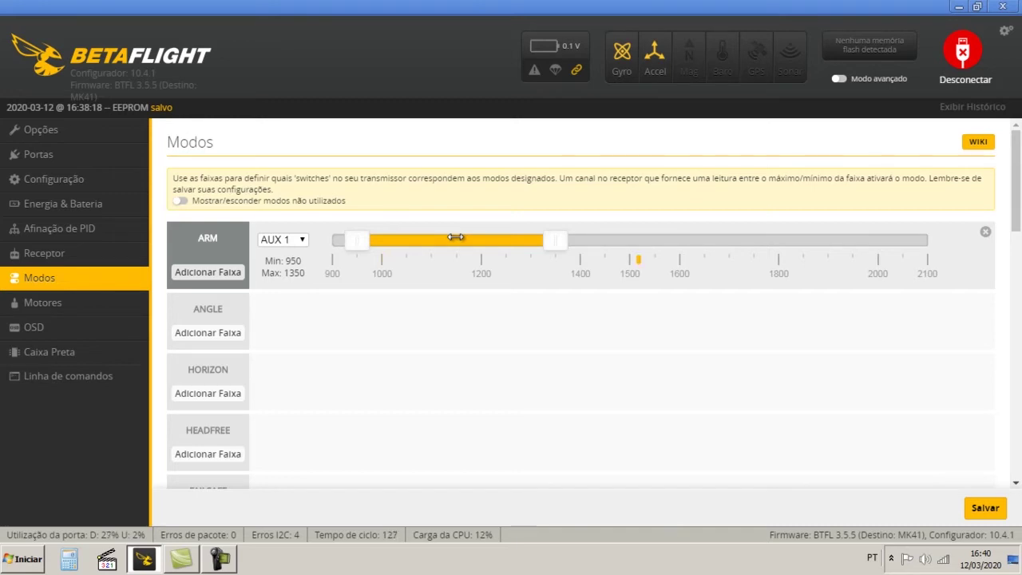
{"action": "left_click_drag", "start_coordinate": [448, 239], "coordinate": [630, 245]}
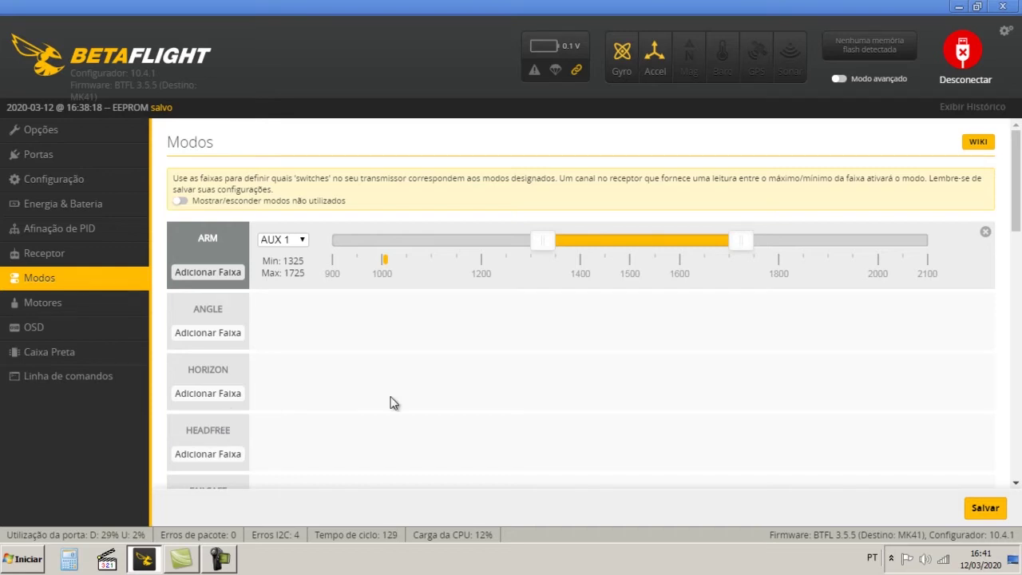
Step: Add an ANGLE range of 1350 to 1750 and a HORIZON range of 1800 to 2100, both on AUX 2
{"action": "scroll", "coordinate": [389, 404], "scroll_direction": "down", "scroll_amount": 3}
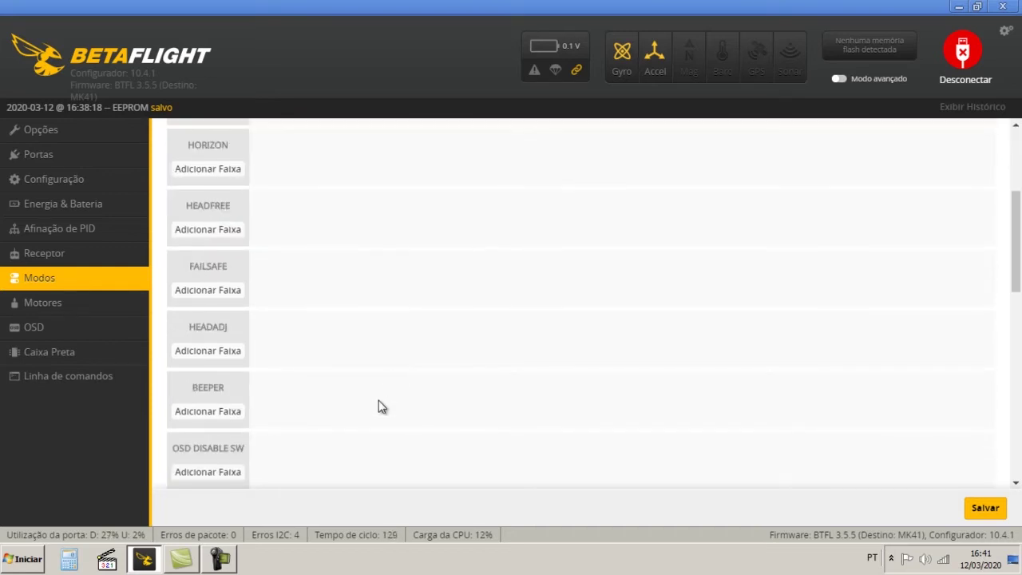
{"action": "scroll", "coordinate": [381, 407], "scroll_direction": "down", "scroll_amount": 4}
{"action": "scroll", "coordinate": [381, 407], "scroll_direction": "up", "scroll_amount": 7}
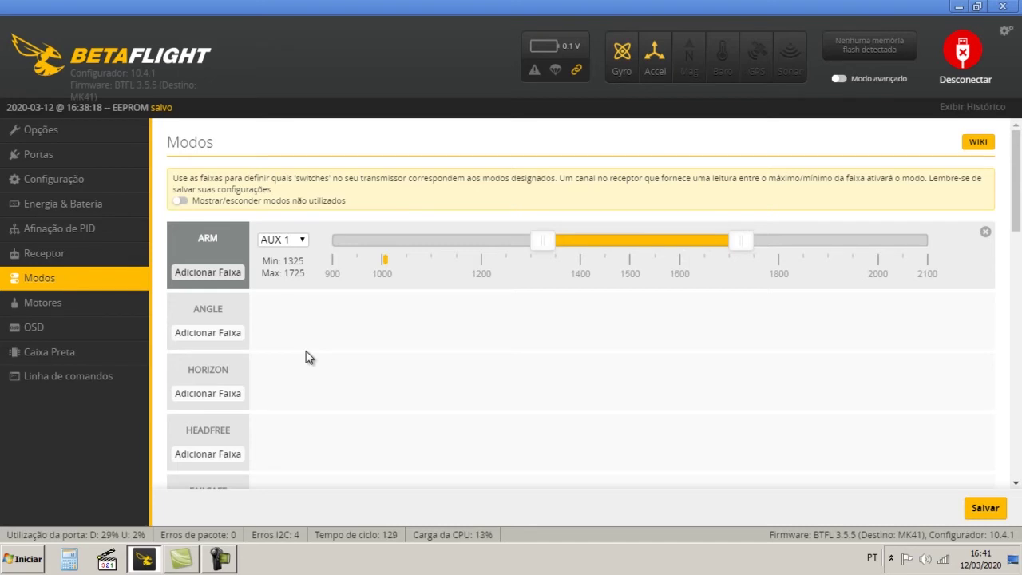
{"action": "left_click", "coordinate": [231, 334]}
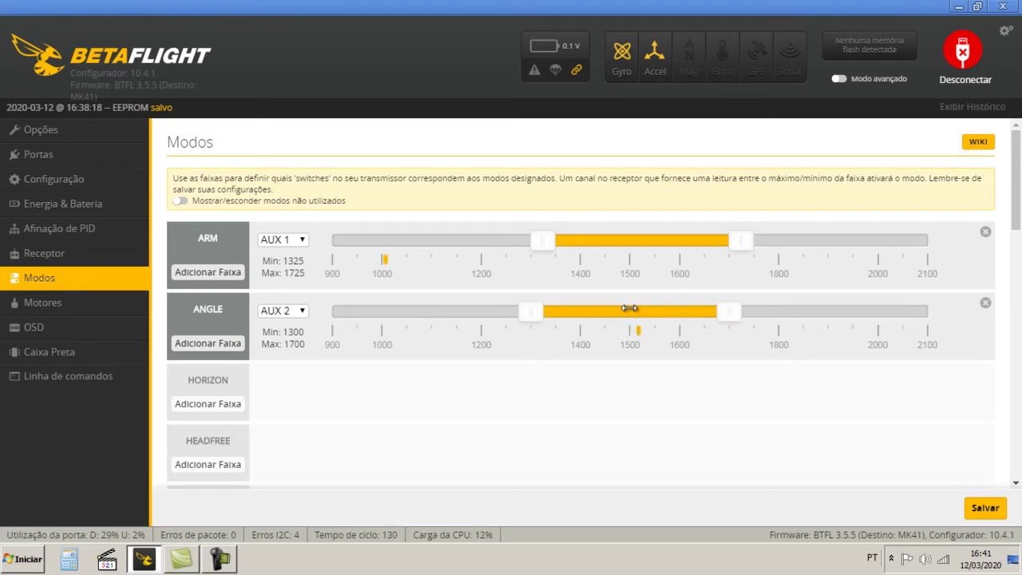
{"action": "left_click_drag", "start_coordinate": [629, 308], "coordinate": [655, 314]}
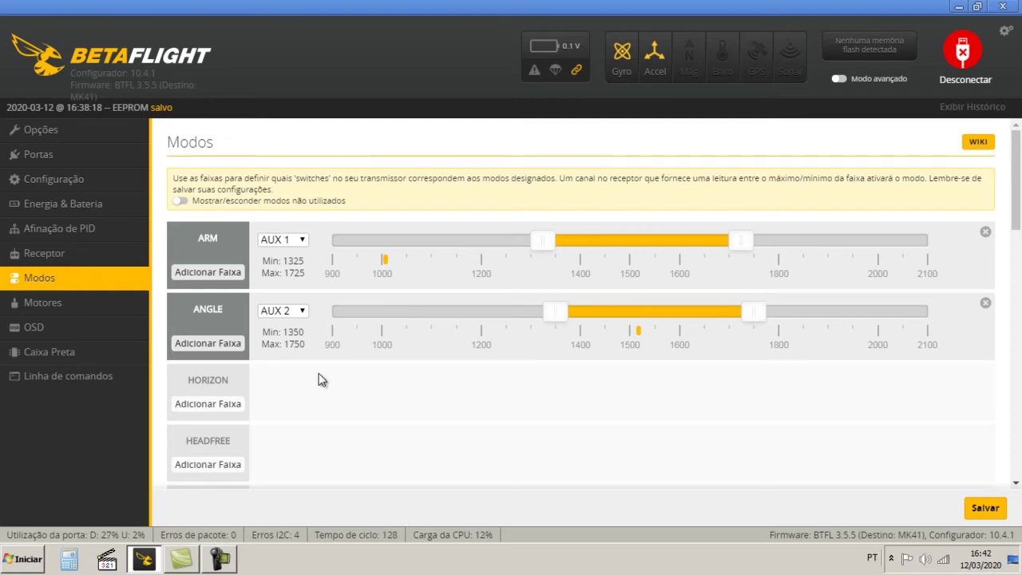
{"action": "left_click", "coordinate": [207, 404]}
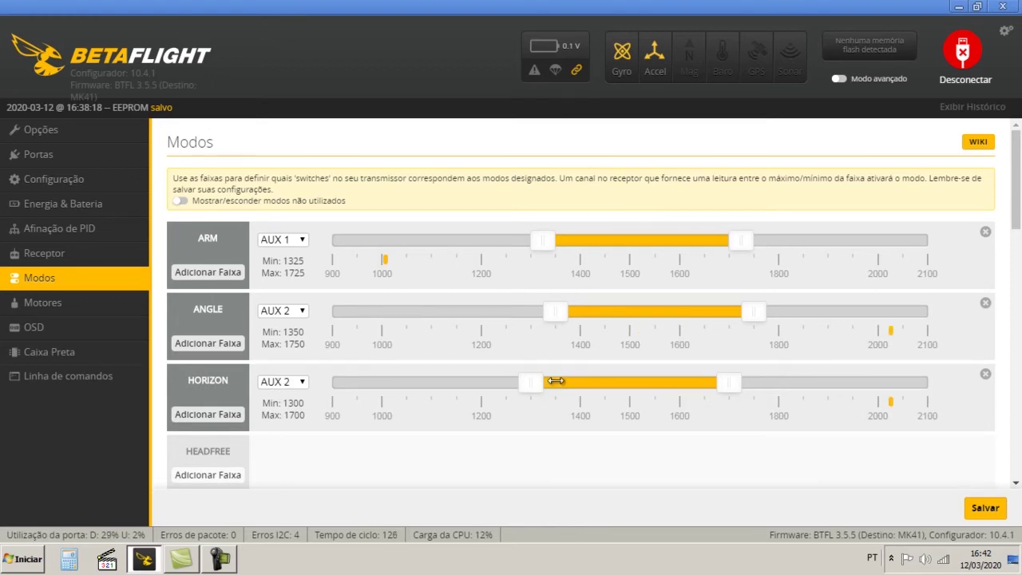
{"action": "left_click_drag", "start_coordinate": [556, 381], "coordinate": [788, 386]}
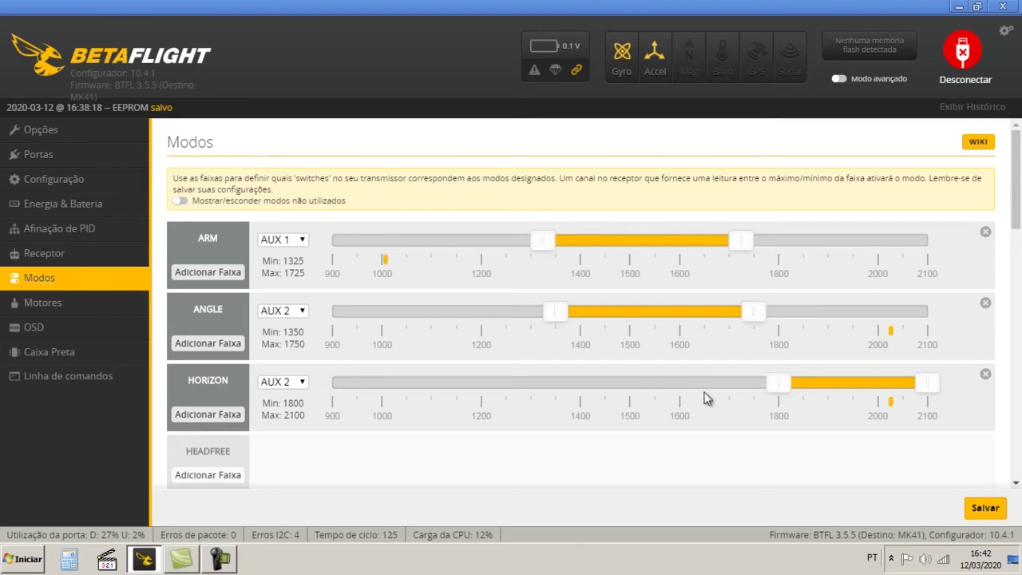
Step: Add an AIR MODE range on AUX 3 covering 1300 to 1700
{"action": "scroll", "coordinate": [446, 440], "scroll_direction": "down", "scroll_amount": 3}
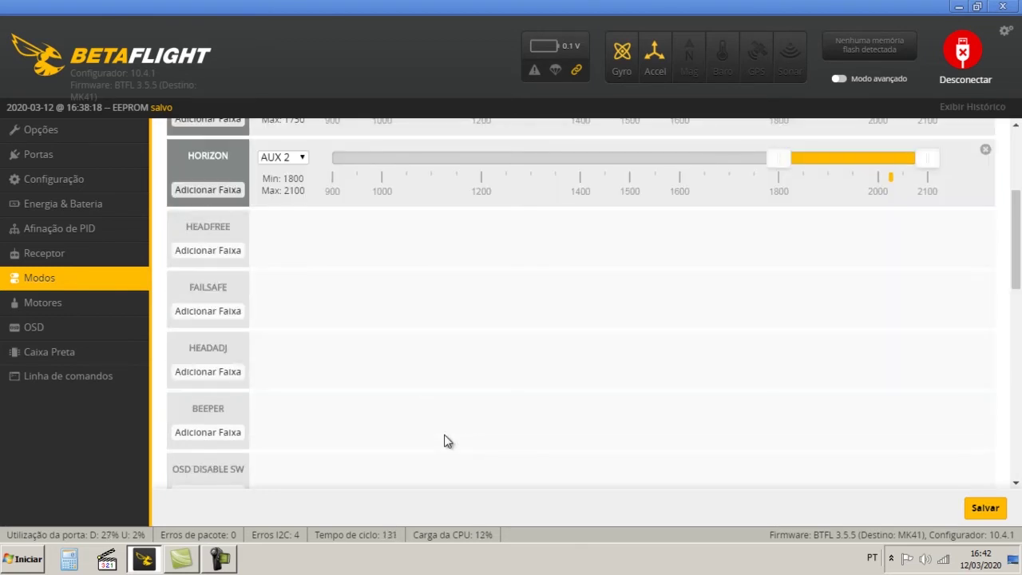
{"action": "scroll", "coordinate": [446, 441], "scroll_direction": "down", "scroll_amount": 1}
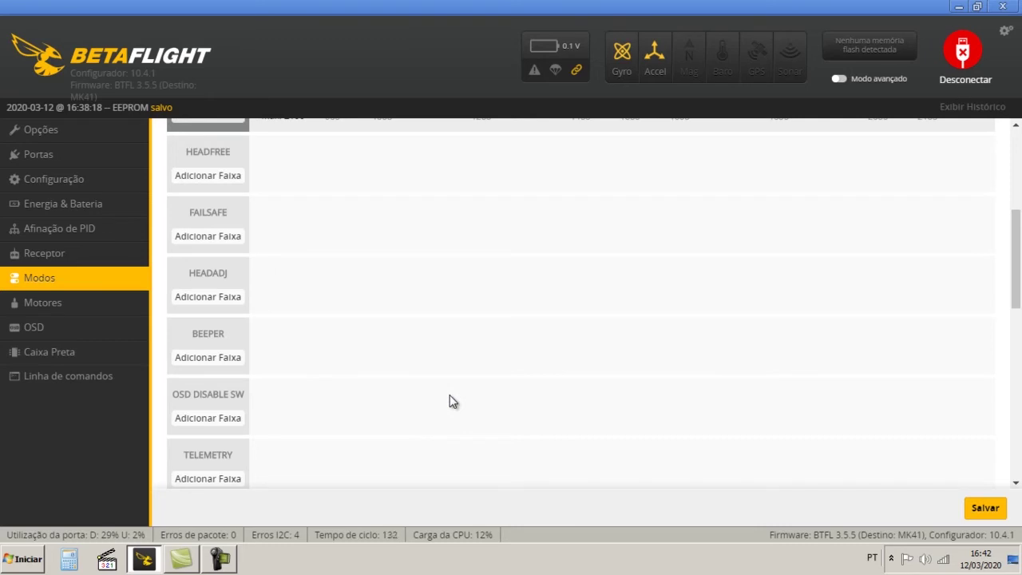
{"action": "scroll", "coordinate": [450, 401], "scroll_direction": "down", "scroll_amount": 2}
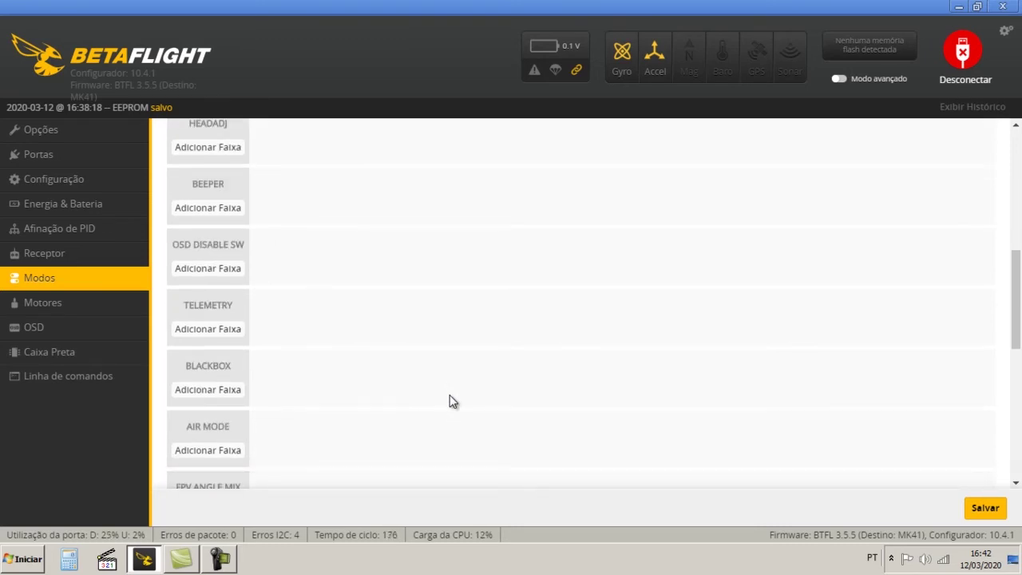
{"action": "scroll", "coordinate": [450, 401], "scroll_direction": "down", "scroll_amount": 1}
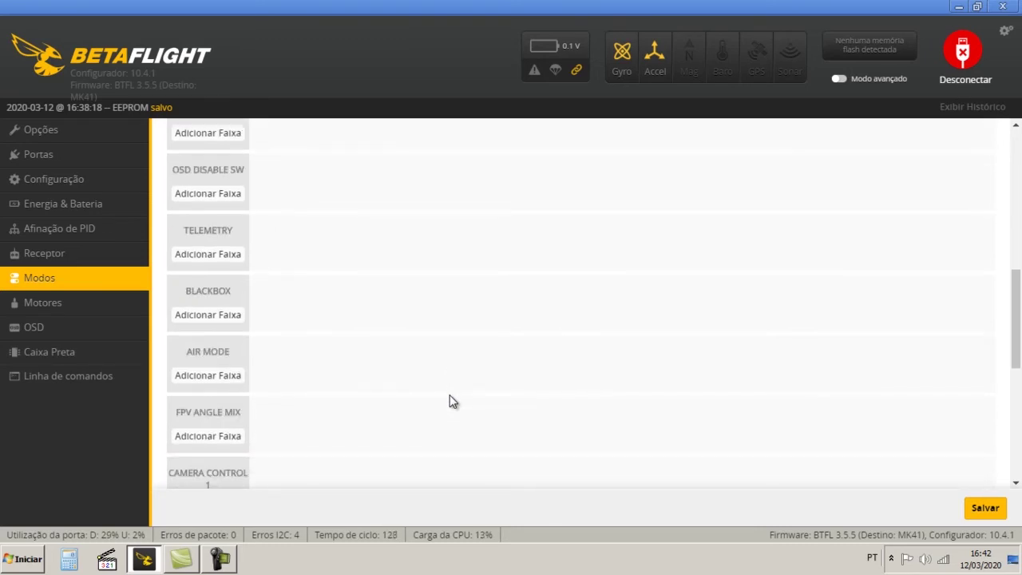
{"action": "left_click", "coordinate": [208, 375]}
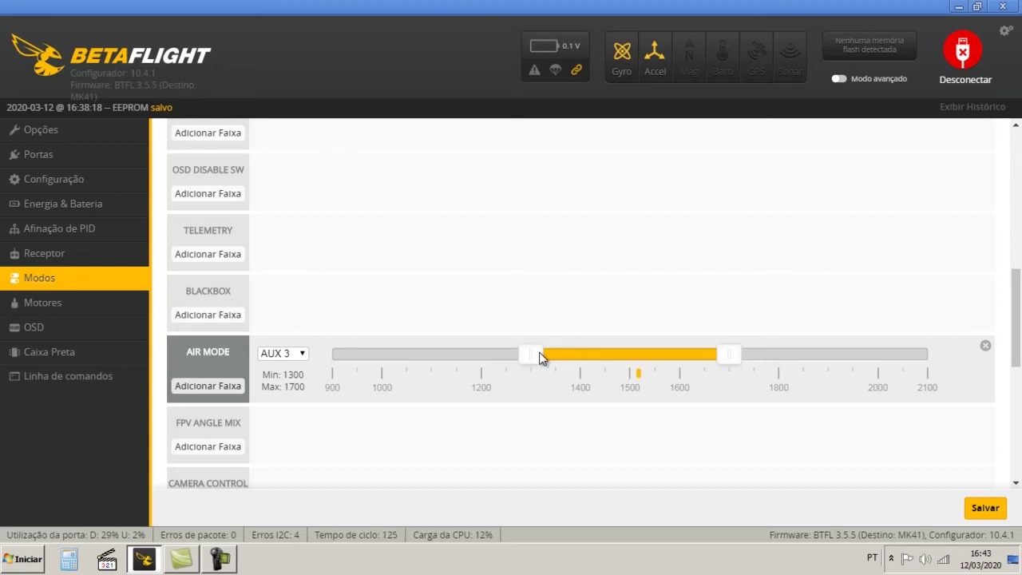
Step: Check the configured mode ranges and save them to the flight controller
{"action": "scroll", "coordinate": [582, 306], "scroll_direction": "up", "scroll_amount": 4}
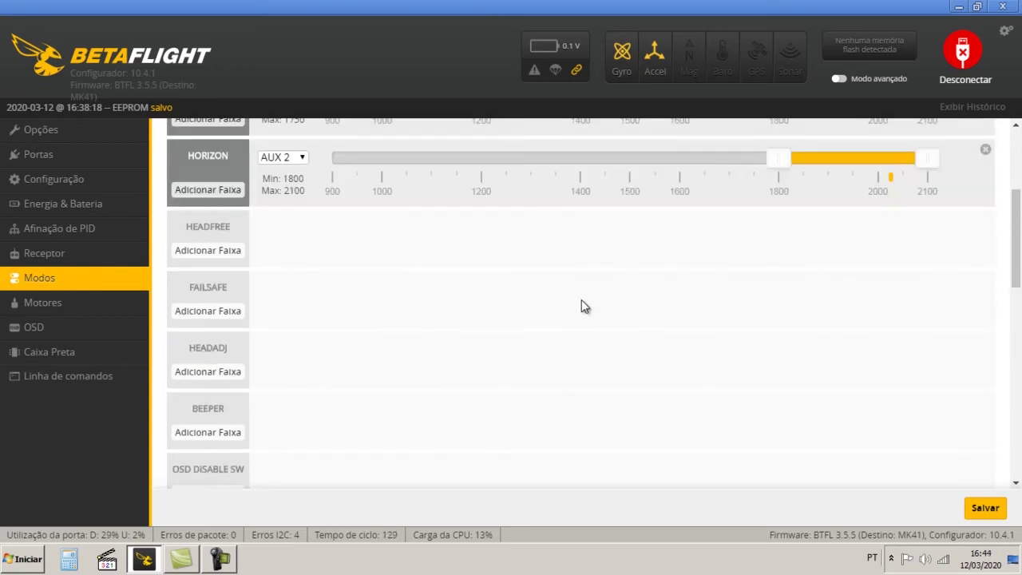
{"action": "scroll", "coordinate": [581, 303], "scroll_direction": "up", "scroll_amount": 2}
{"action": "scroll", "coordinate": [579, 411], "scroll_direction": "down", "scroll_amount": 6}
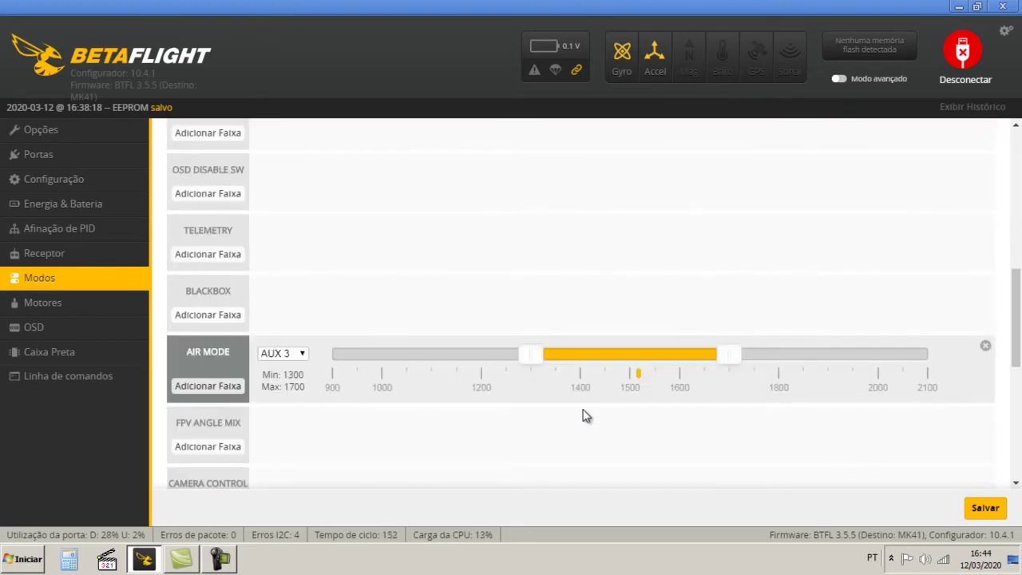
{"action": "left_click", "coordinate": [973, 512]}
{"action": "scroll", "coordinate": [685, 302], "scroll_direction": "up", "scroll_amount": 10}
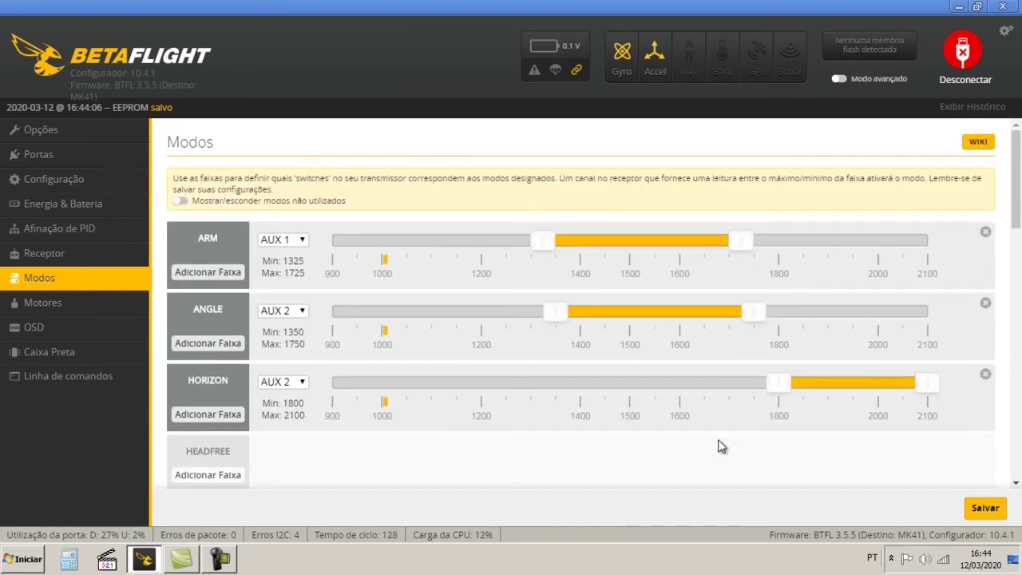
Step: Open the Motores page and enable motor control by accepting the propeller-removal risk notice
{"action": "left_click", "coordinate": [64, 310]}
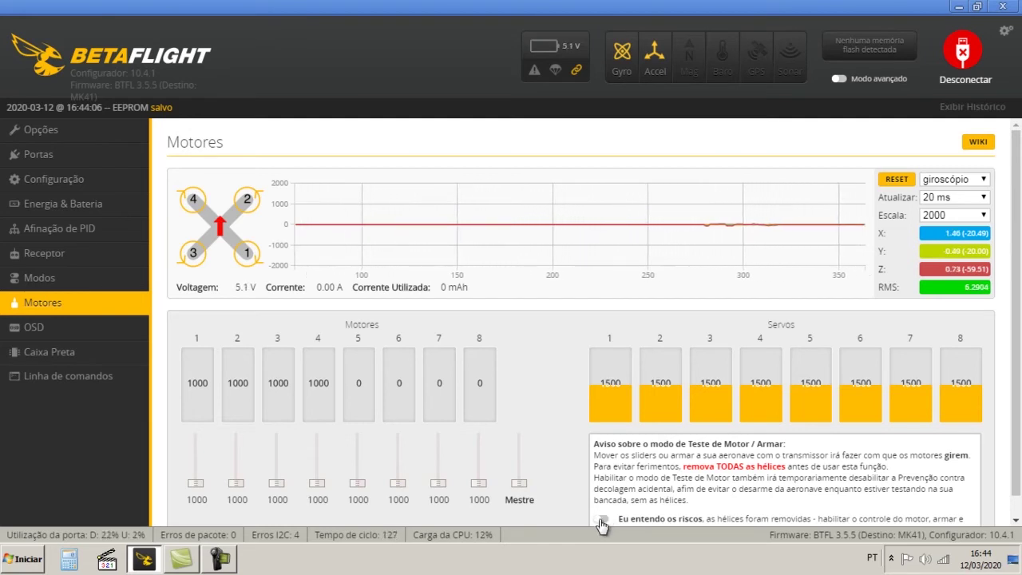
{"action": "left_click", "coordinate": [602, 520]}
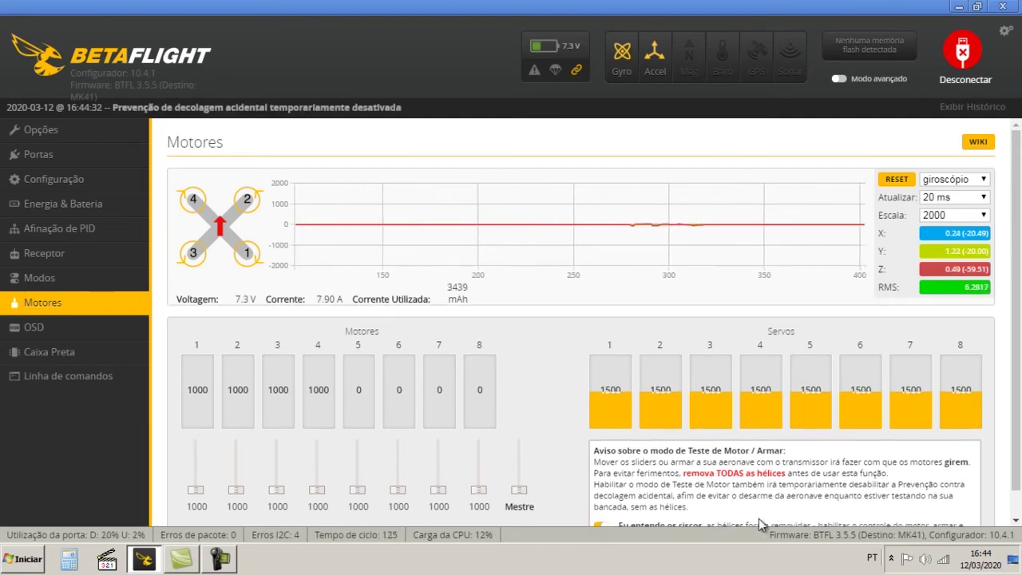
{"action": "scroll", "coordinate": [581, 484], "scroll_direction": "down", "scroll_amount": 1}
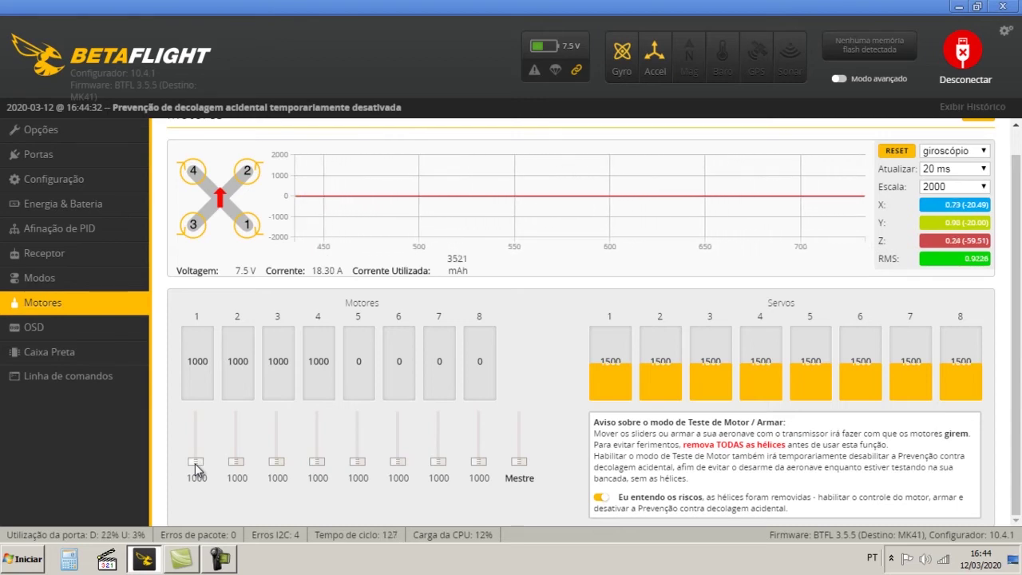
Step: Test motor 1 by raising its throttle value to about 1218 and returning it to 1000
{"action": "scroll", "coordinate": [195, 469], "scroll_direction": "up", "scroll_amount": 1}
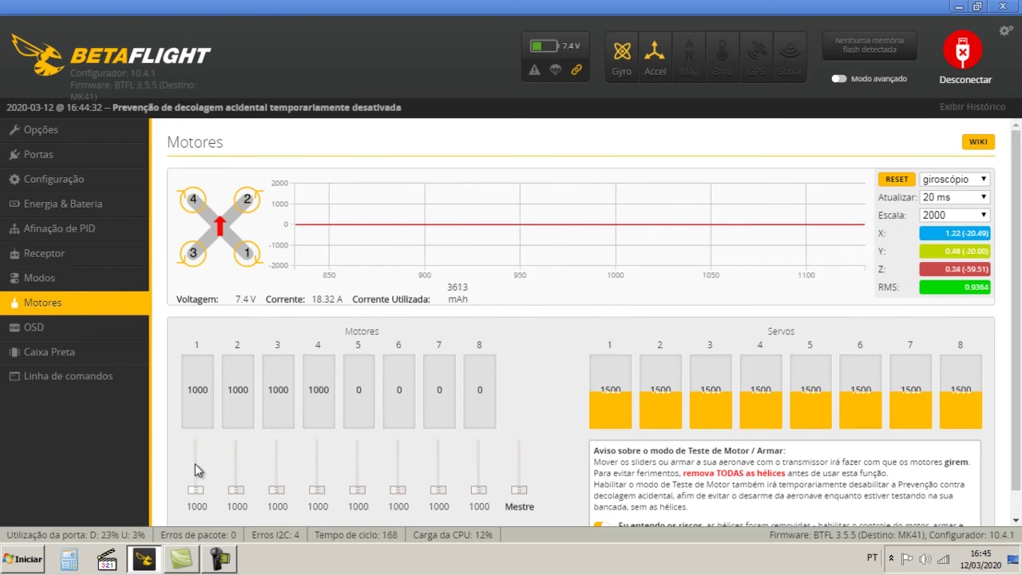
{"action": "scroll", "coordinate": [198, 470], "scroll_direction": "up", "scroll_amount": 4}
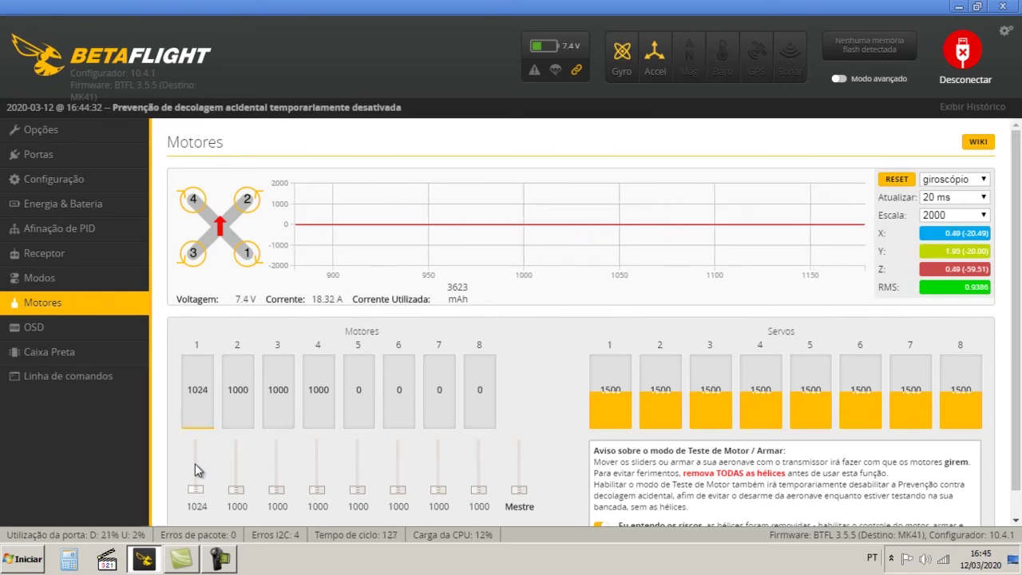
{"action": "scroll", "coordinate": [198, 471], "scroll_direction": "up", "scroll_amount": 5}
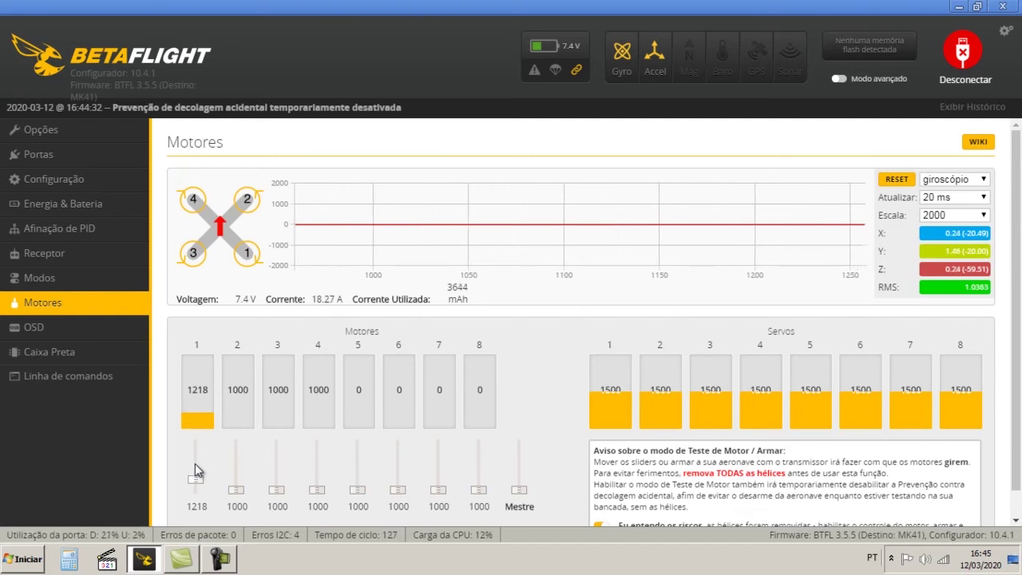
{"action": "scroll", "coordinate": [197, 471], "scroll_direction": "down", "scroll_amount": 9}
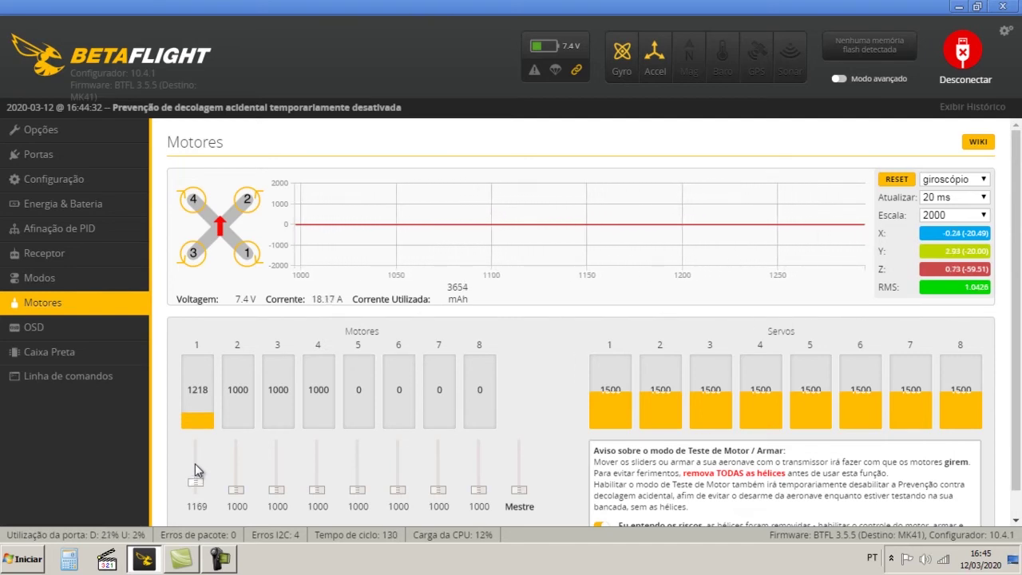
{"action": "scroll", "coordinate": [198, 470], "scroll_direction": "up", "scroll_amount": 10}
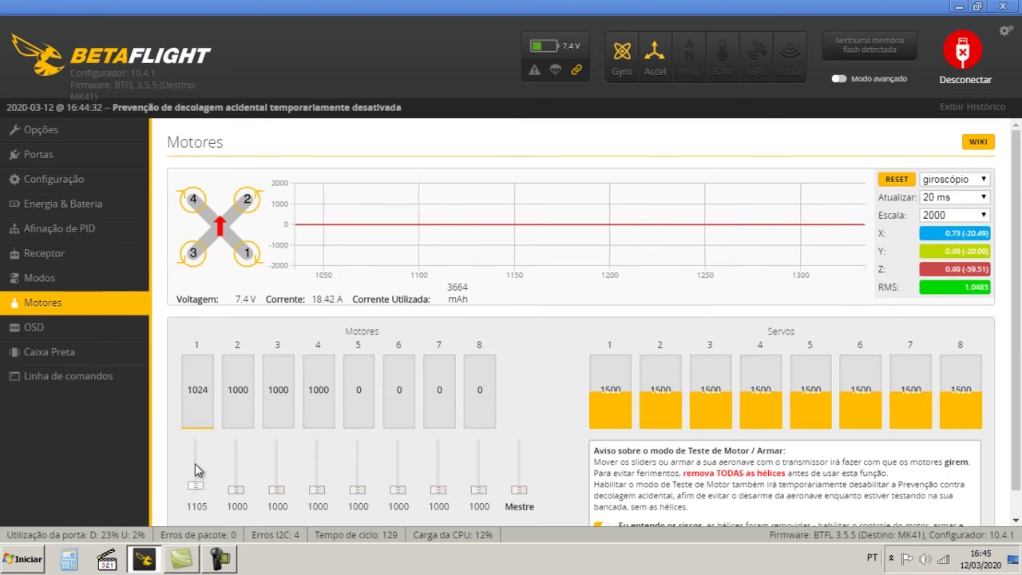
{"action": "scroll", "coordinate": [197, 471], "scroll_direction": "down", "scroll_amount": 10}
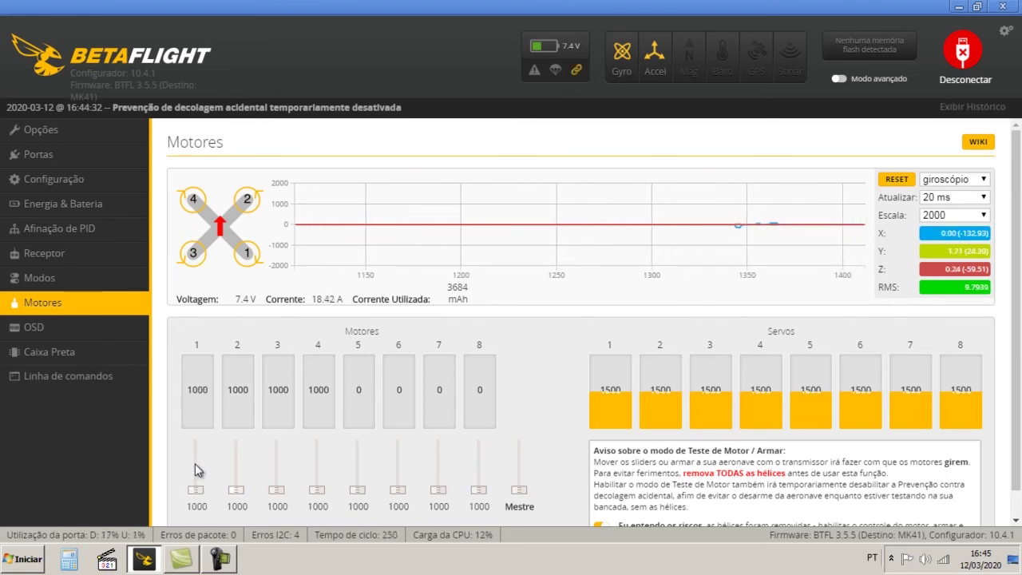
Step: Test motor 2 by raising its throttle value to about 1266 and returning it to 1000
{"action": "scroll", "coordinate": [197, 471], "scroll_direction": "up", "scroll_amount": 3}
{"action": "scroll", "coordinate": [196, 471], "scroll_direction": "up", "scroll_amount": 5}
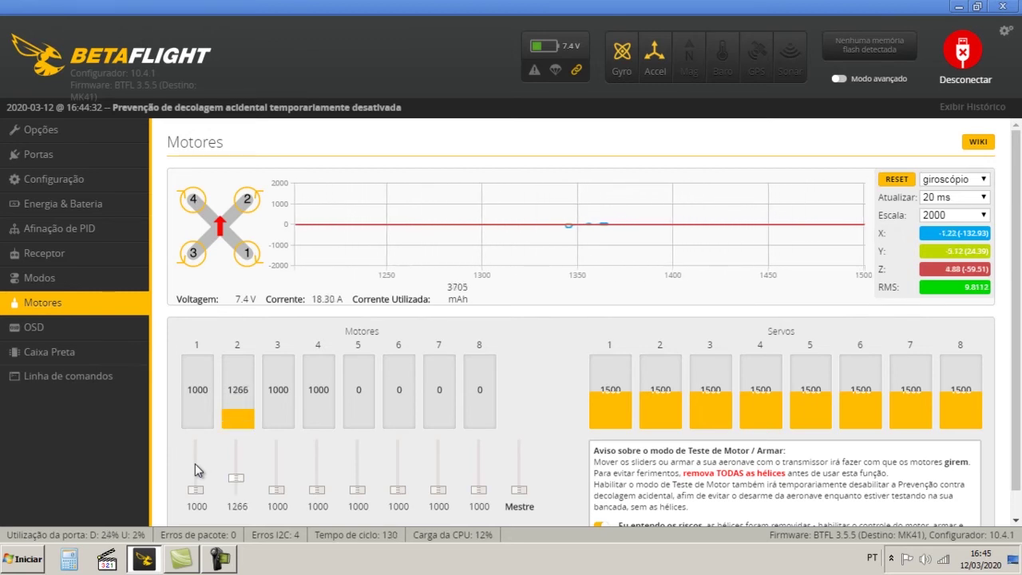
{"action": "scroll", "coordinate": [197, 471], "scroll_direction": "down", "scroll_amount": 10}
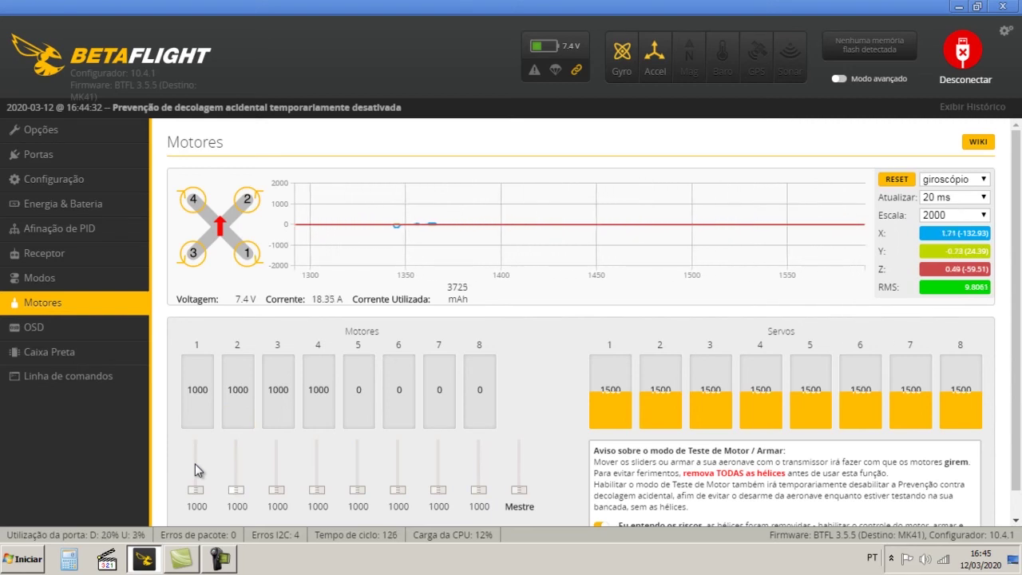
{"action": "scroll", "coordinate": [197, 471], "scroll_direction": "up", "scroll_amount": 2}
{"action": "scroll", "coordinate": [196, 471], "scroll_direction": "up", "scroll_amount": 5}
{"action": "scroll", "coordinate": [197, 472], "scroll_direction": "down", "scroll_amount": 7}
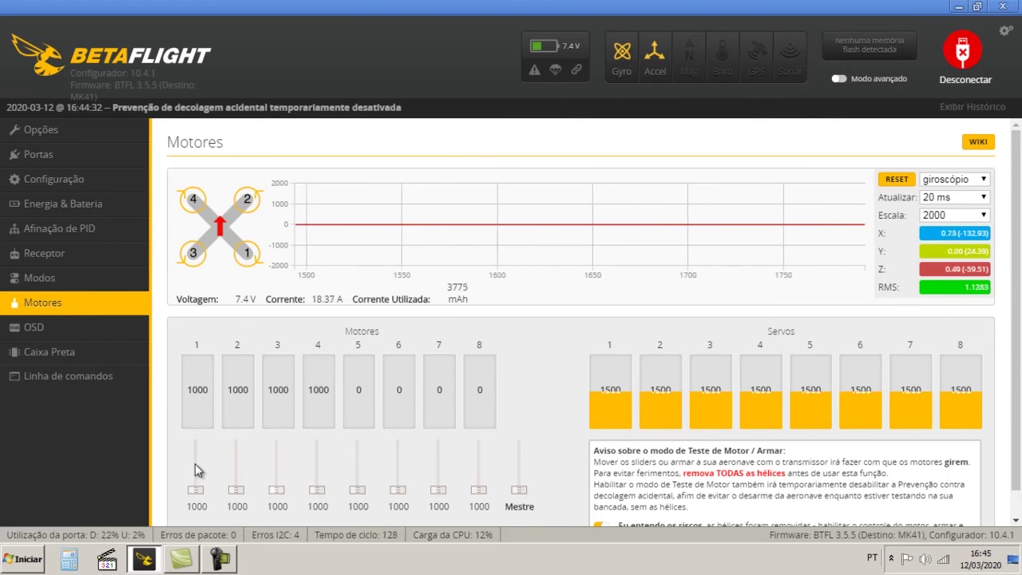
Step: Test motor 3 at about 1137 and motor 4 at about 1202, returning each to 1000
{"action": "scroll", "coordinate": [196, 471], "scroll_direction": "up", "scroll_amount": 5}
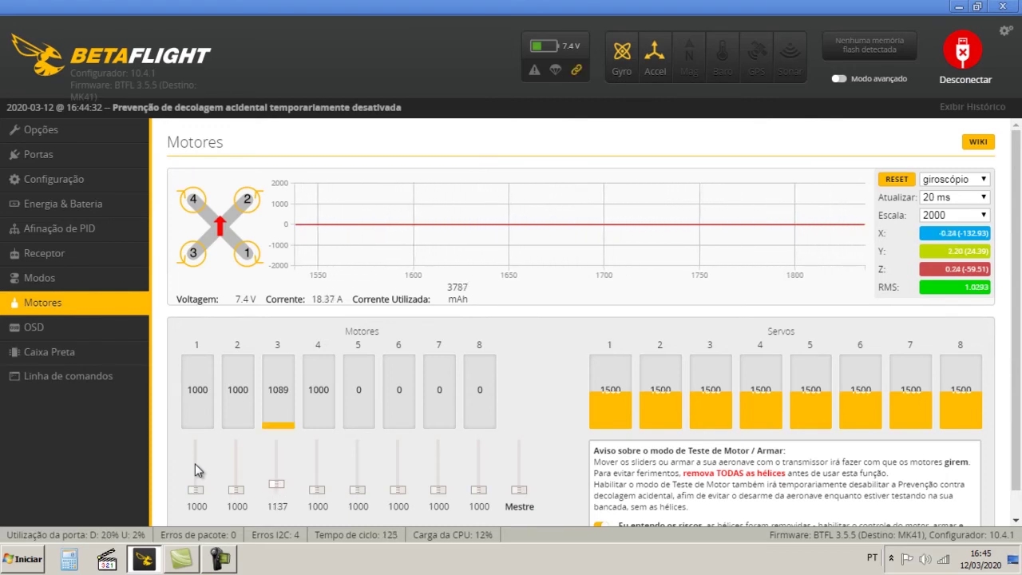
{"action": "scroll", "coordinate": [197, 471], "scroll_direction": "down", "scroll_amount": 5}
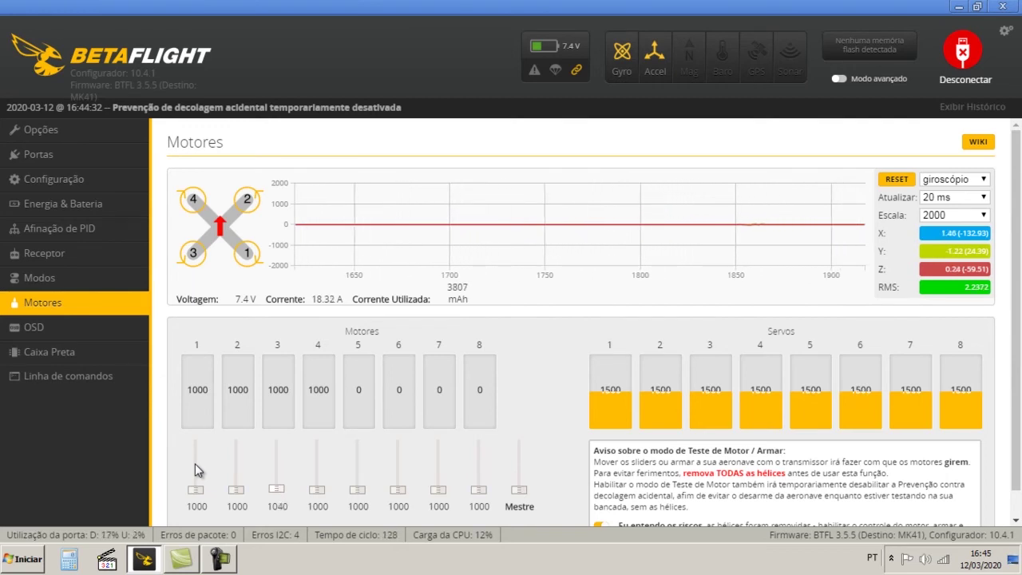
{"action": "scroll", "coordinate": [197, 472], "scroll_direction": "up", "scroll_amount": 1}
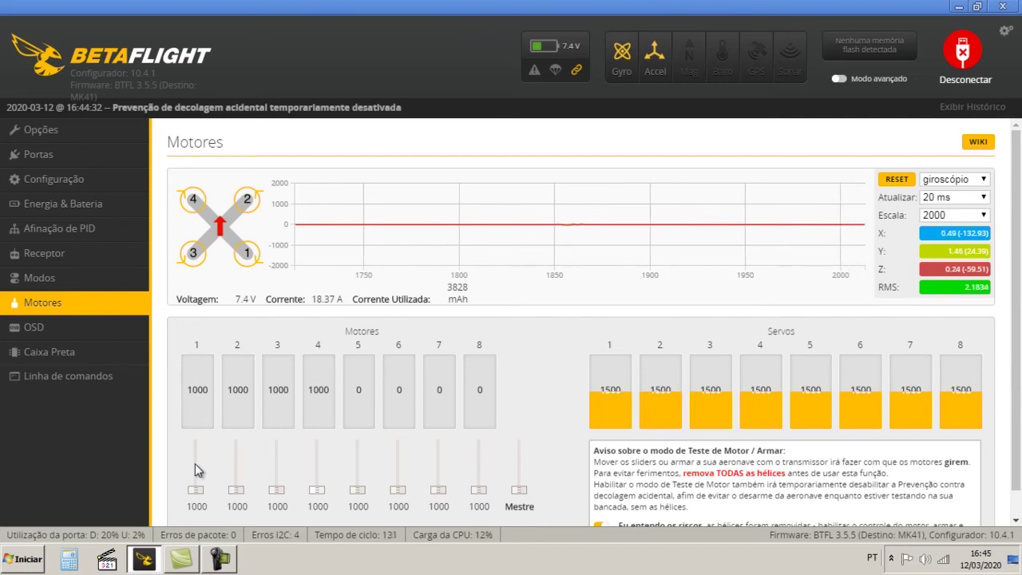
{"action": "scroll", "coordinate": [196, 471], "scroll_direction": "up", "scroll_amount": 4}
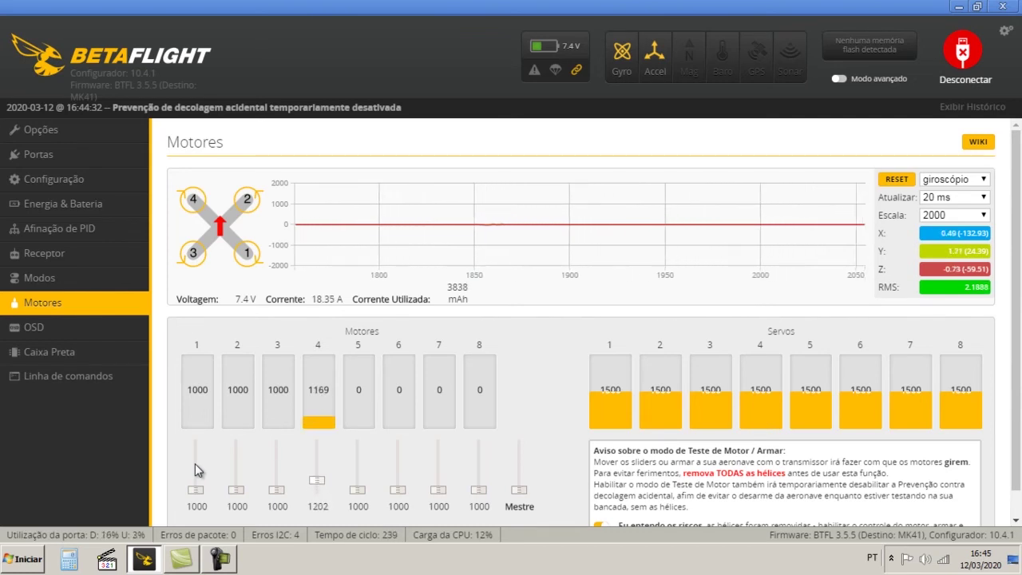
{"action": "scroll", "coordinate": [196, 471], "scroll_direction": "down", "scroll_amount": 4}
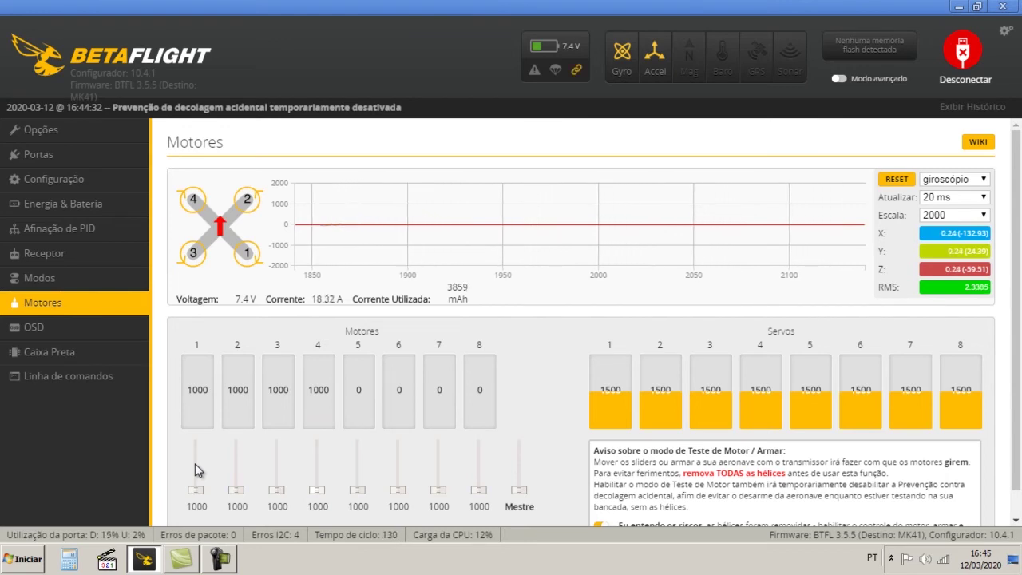
Step: Examine the OSD page's display elements, alarms, alerts and post-flight statistics options
{"action": "scroll", "coordinate": [197, 472], "scroll_direction": "up", "scroll_amount": 3}
{"action": "scroll", "coordinate": [197, 472], "scroll_direction": "up", "scroll_amount": 2}
{"action": "scroll", "coordinate": [197, 471], "scroll_direction": "down", "scroll_amount": 4}
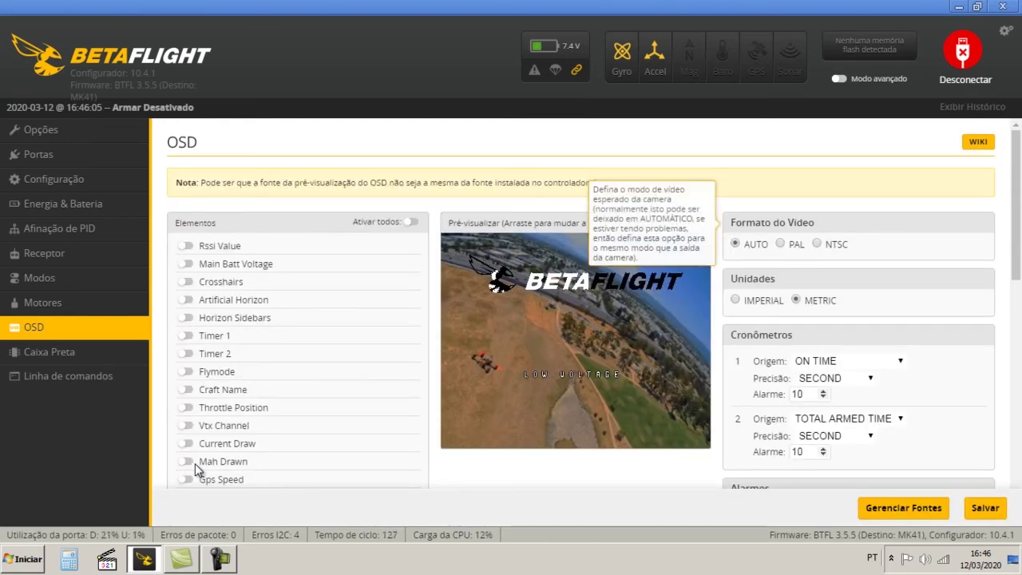
{"action": "scroll", "coordinate": [196, 470], "scroll_direction": "down", "scroll_amount": 10}
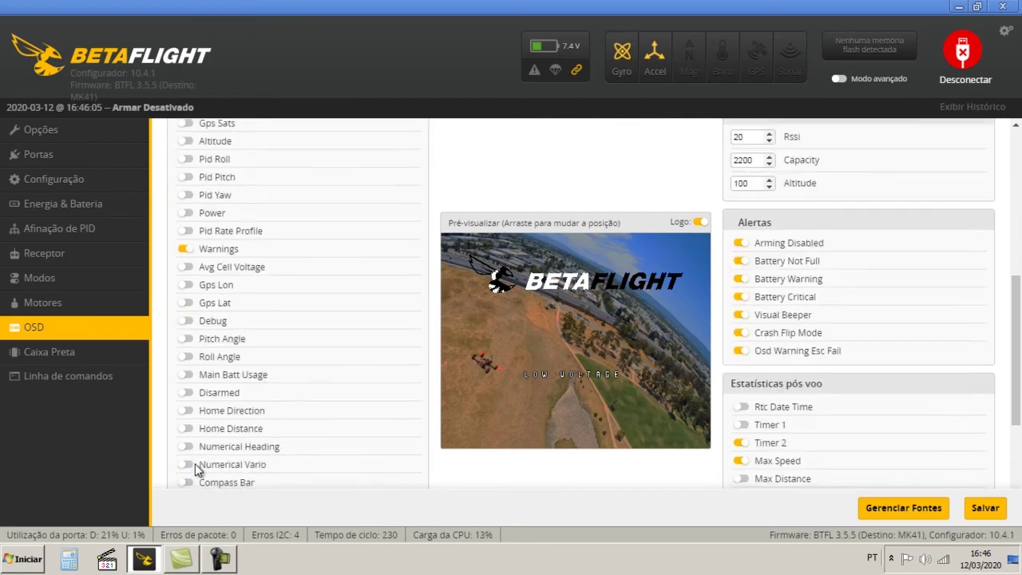
{"action": "scroll", "coordinate": [196, 470], "scroll_direction": "up", "scroll_amount": 10}
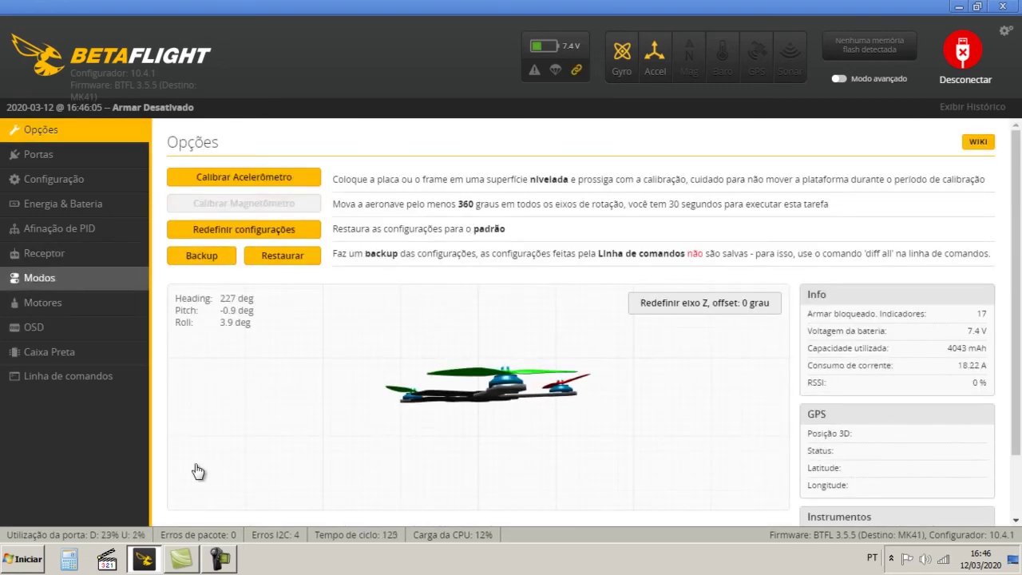
Step: Open the Modos page and review the switch ranges assigned to ARM, ANGLE, HORIZON and AIR MODE
{"action": "left_click", "coordinate": [39, 277]}
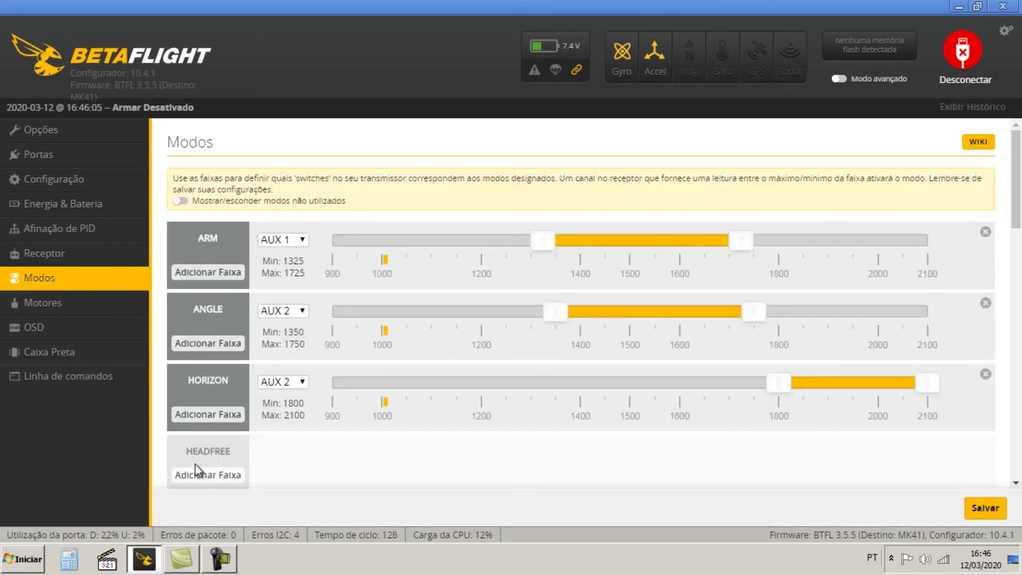
{"action": "scroll", "coordinate": [196, 470], "scroll_direction": "down", "scroll_amount": 7}
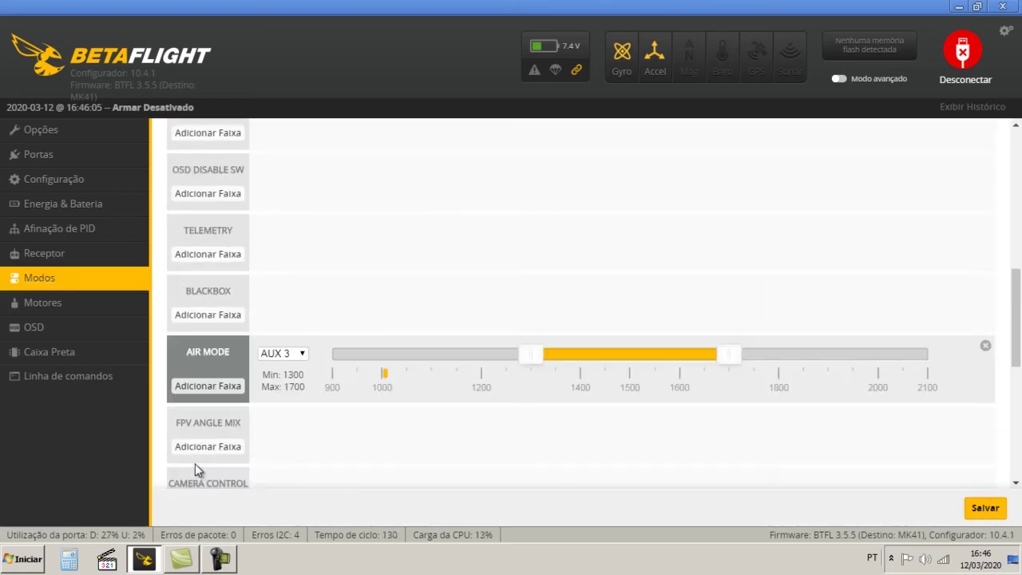
{"action": "scroll", "coordinate": [195, 470], "scroll_direction": "up", "scroll_amount": 8}
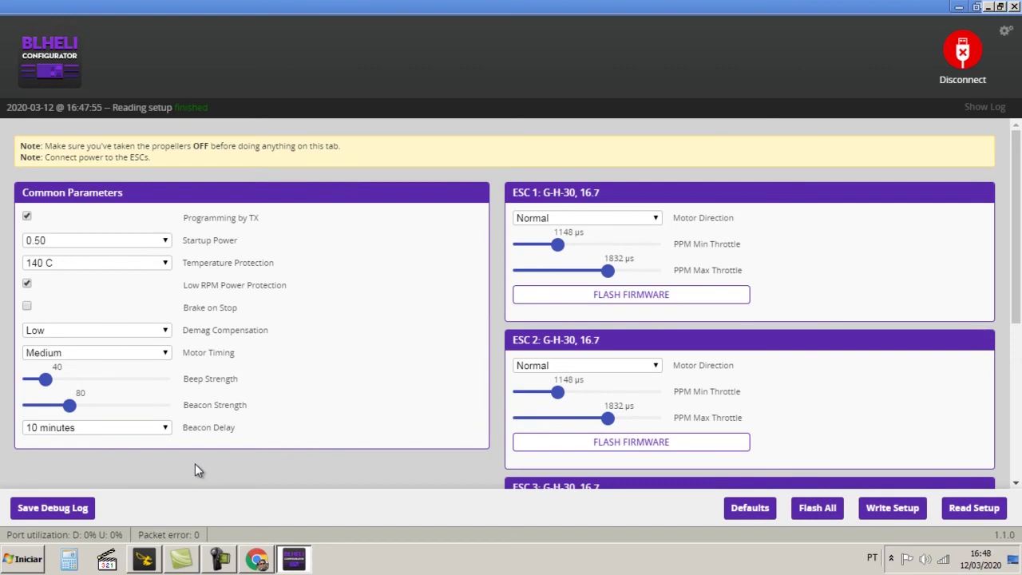
Step: In BLHeli Configurator, set the motor direction of ESC 2 to Reversed and write the setup to the ESCs
{"action": "scroll", "coordinate": [198, 470], "scroll_direction": "down", "scroll_amount": 1}
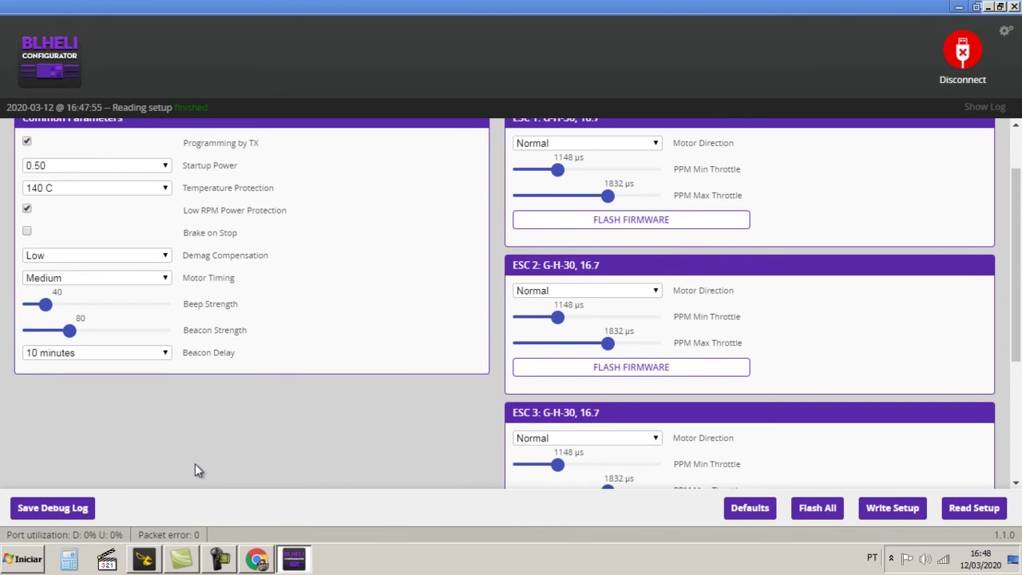
{"action": "key", "text": "alt+Down"}
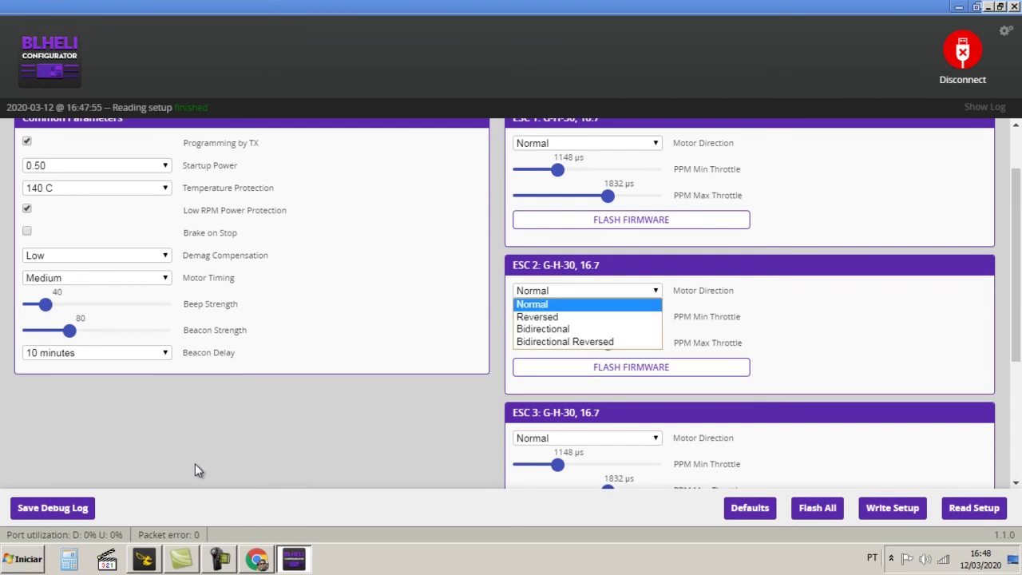
{"action": "key", "text": "Down"}
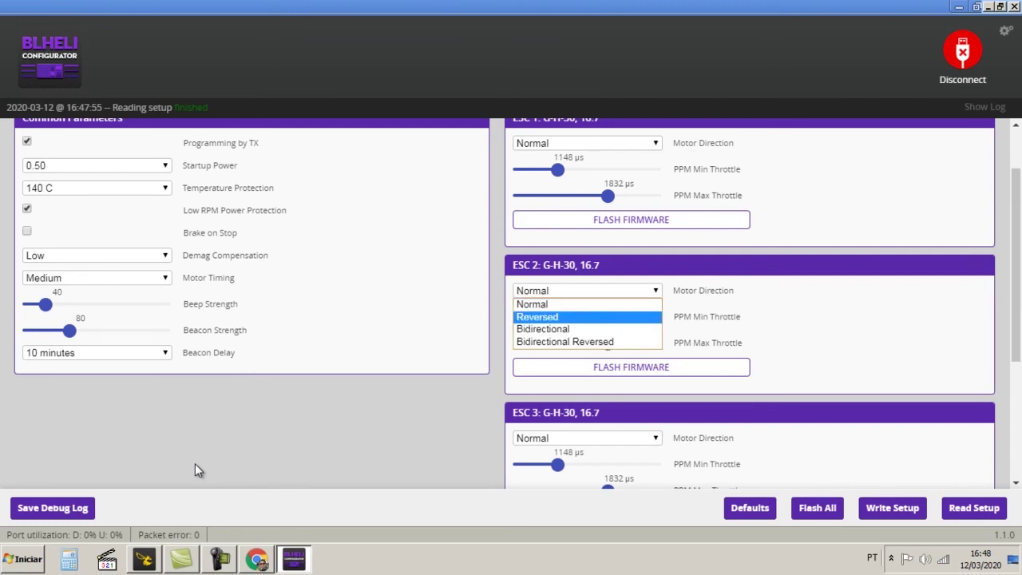
{"action": "key", "text": "Return"}
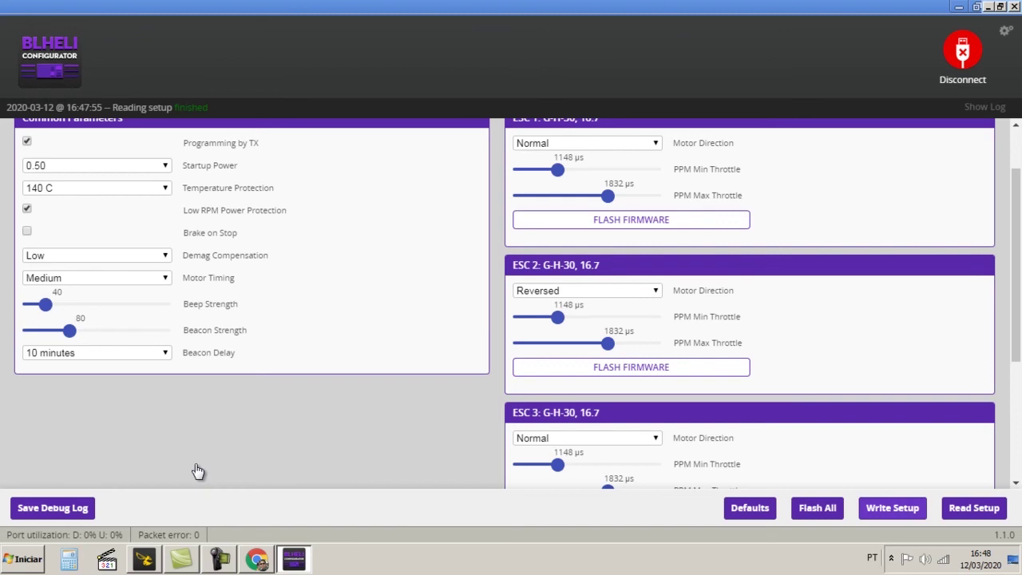
{"action": "key", "text": "Return"}
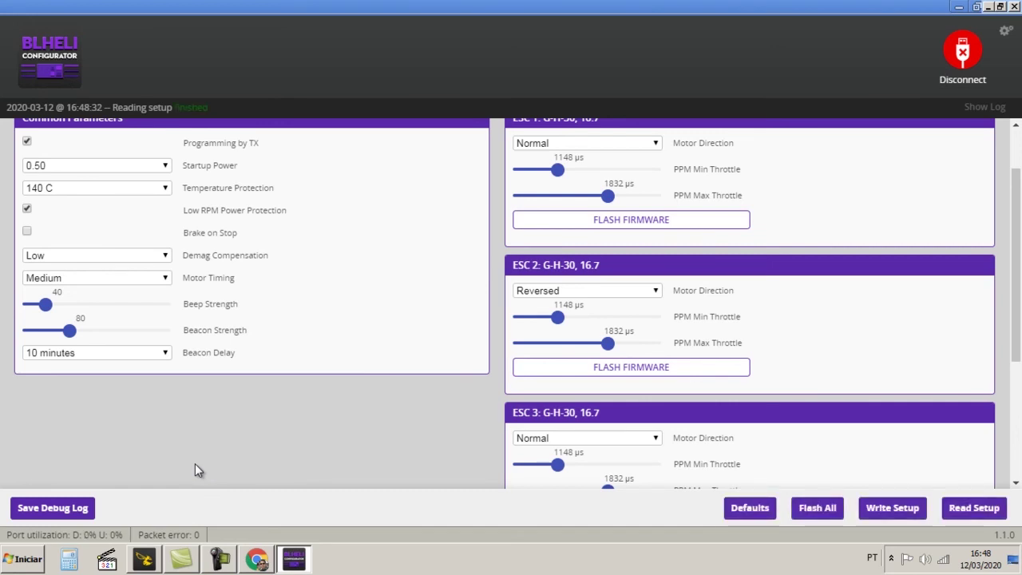
Step: Review the motor direction and throttle settings of ESCs 1 to 4, and switch back to Betaflight Configurator
{"action": "scroll", "coordinate": [196, 470], "scroll_direction": "down", "scroll_amount": 1}
{"action": "scroll", "coordinate": [196, 470], "scroll_direction": "up", "scroll_amount": 2}
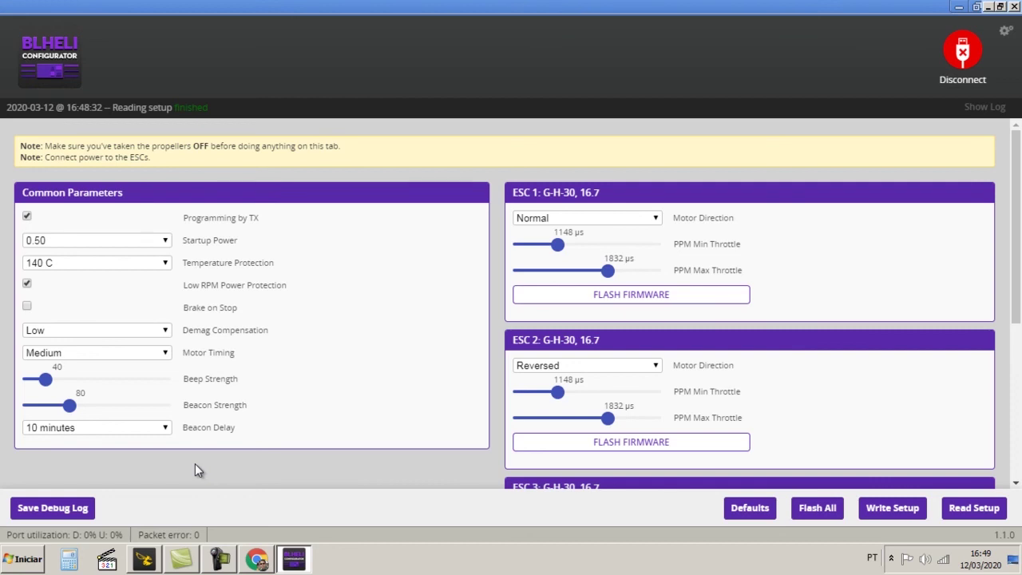
{"action": "scroll", "coordinate": [198, 471], "scroll_direction": "down", "scroll_amount": 4}
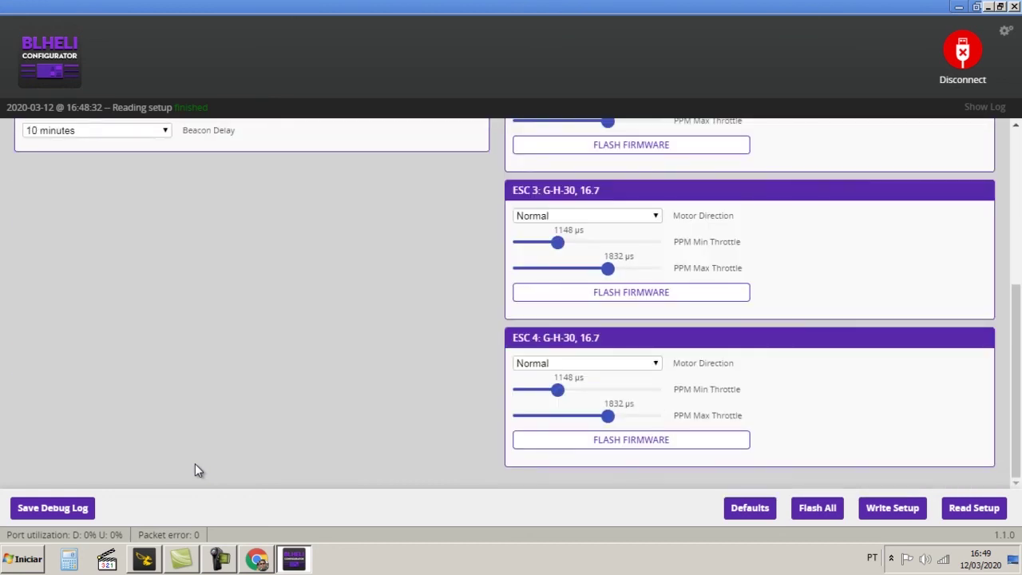
{"action": "scroll", "coordinate": [198, 470], "scroll_direction": "up", "scroll_amount": 4}
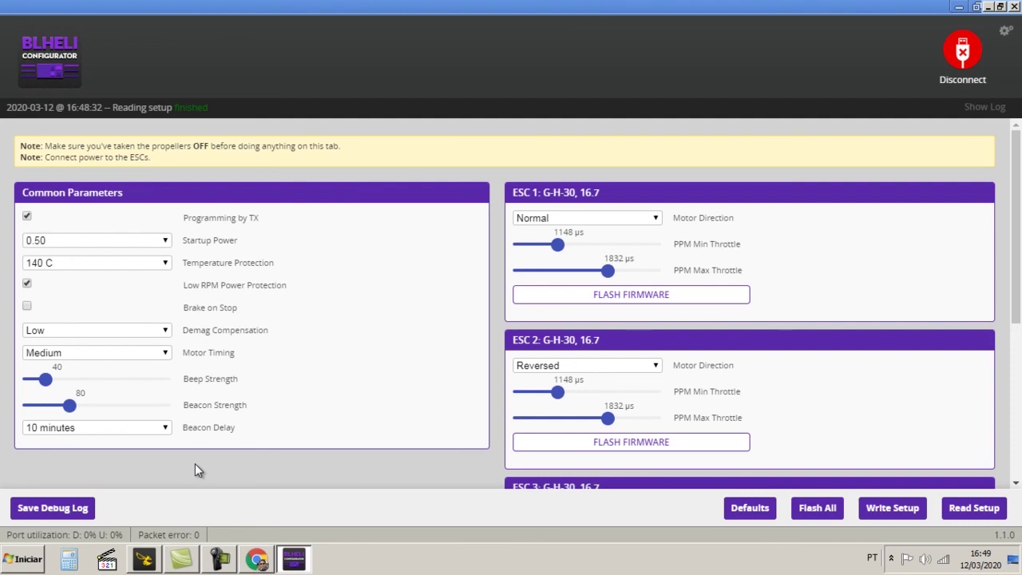
{"action": "scroll", "coordinate": [198, 471], "scroll_direction": "down", "scroll_amount": 4}
{"action": "scroll", "coordinate": [198, 471], "scroll_direction": "up", "scroll_amount": 4}
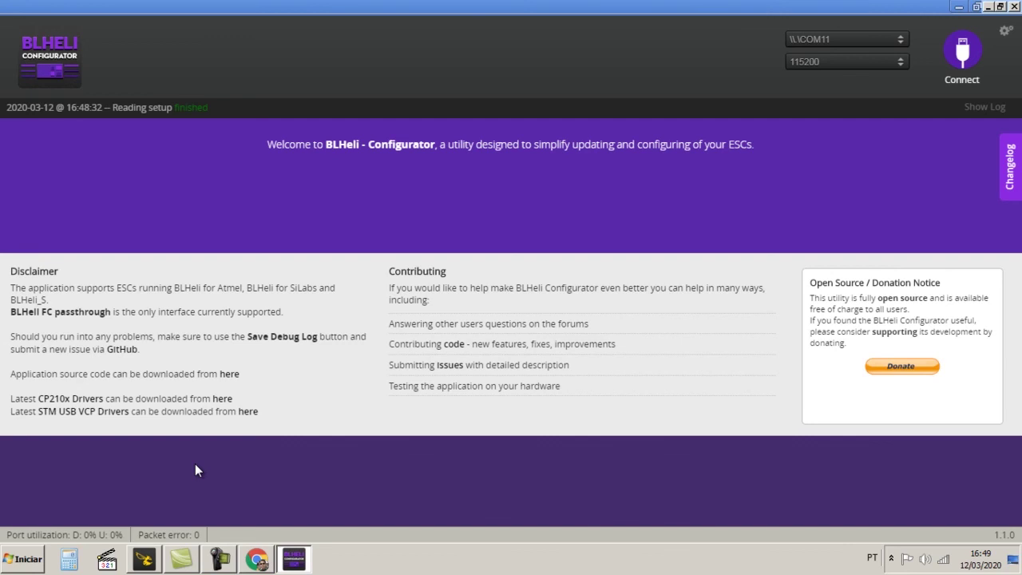
{"action": "key", "text": "alt+Tab"}
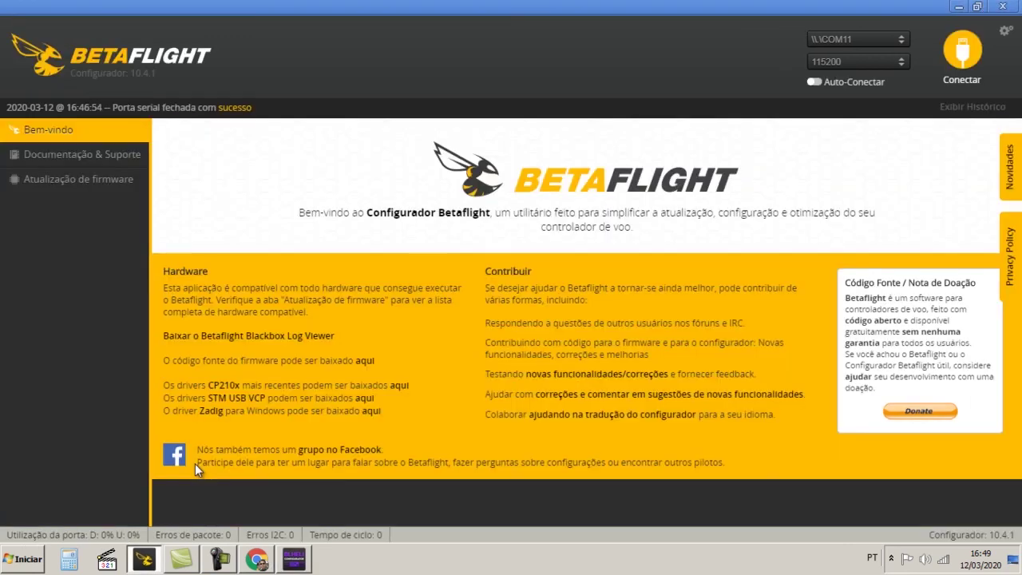